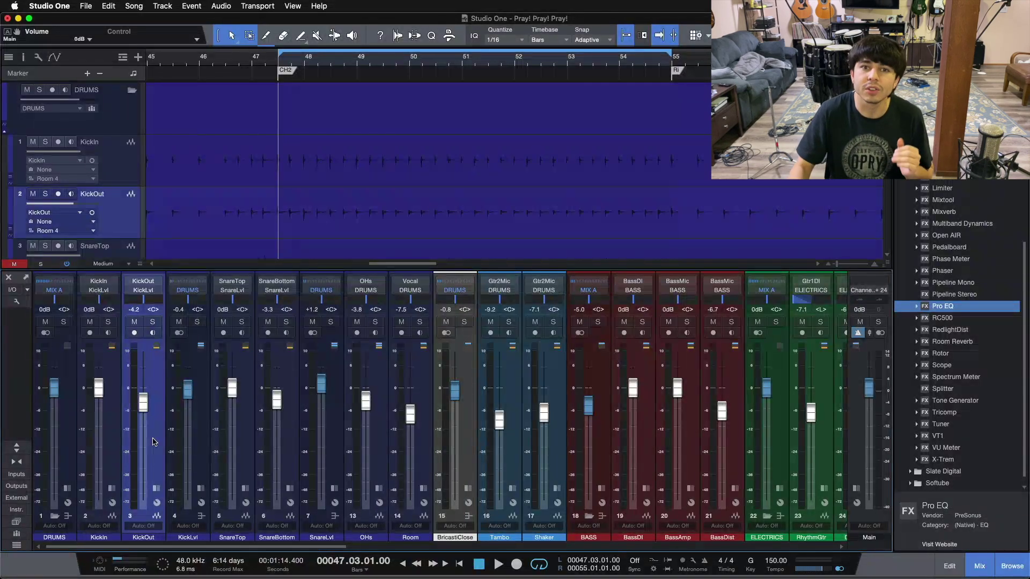
Isolate the SnareTop and SnareBottom tracks by soloing DRUMS and unsoloing its kick, overhead, room, reverb and percussion channels, and audition them.
click(295, 411)
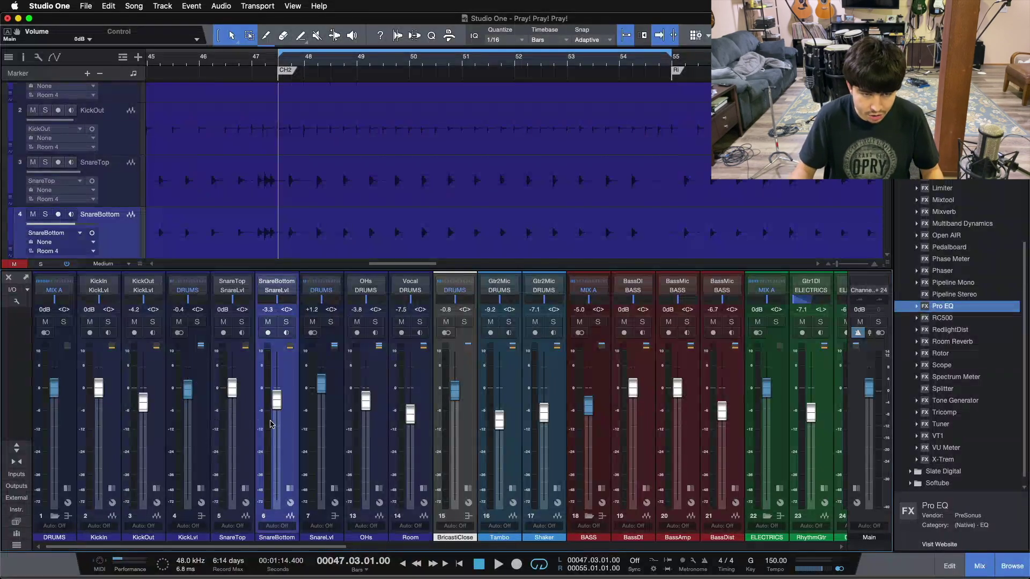
click(244, 423)
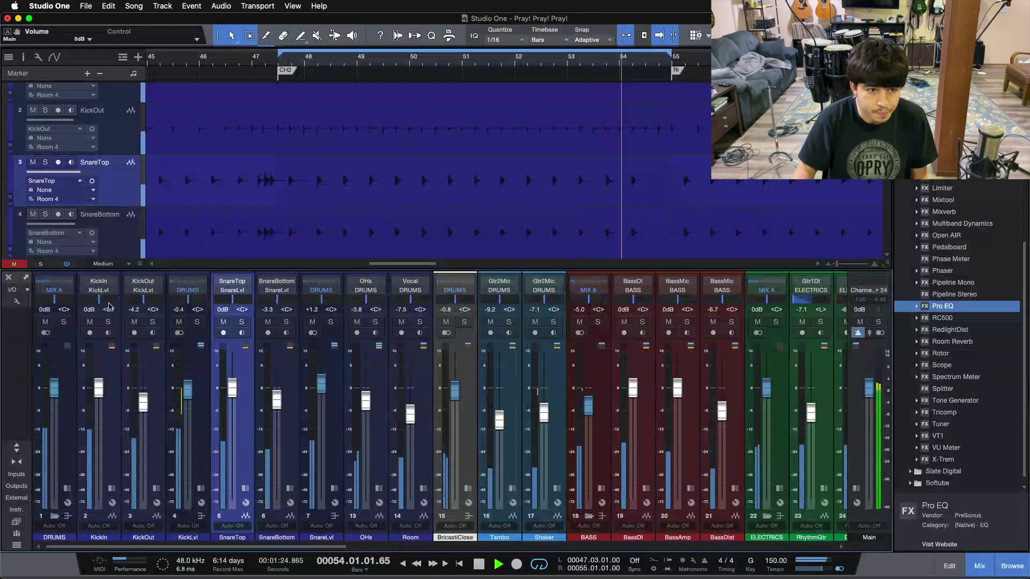
click(63, 322)
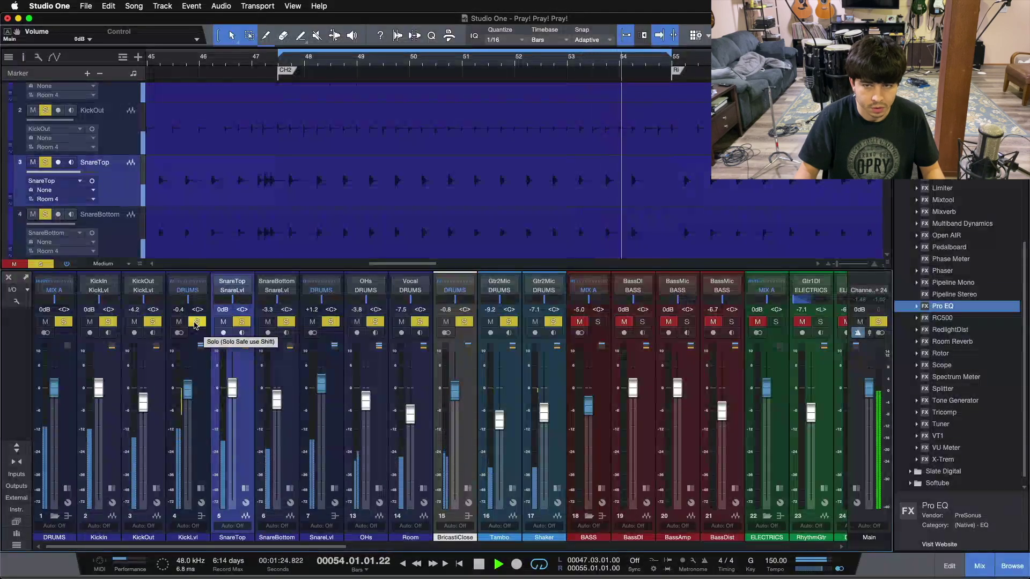
click(196, 323)
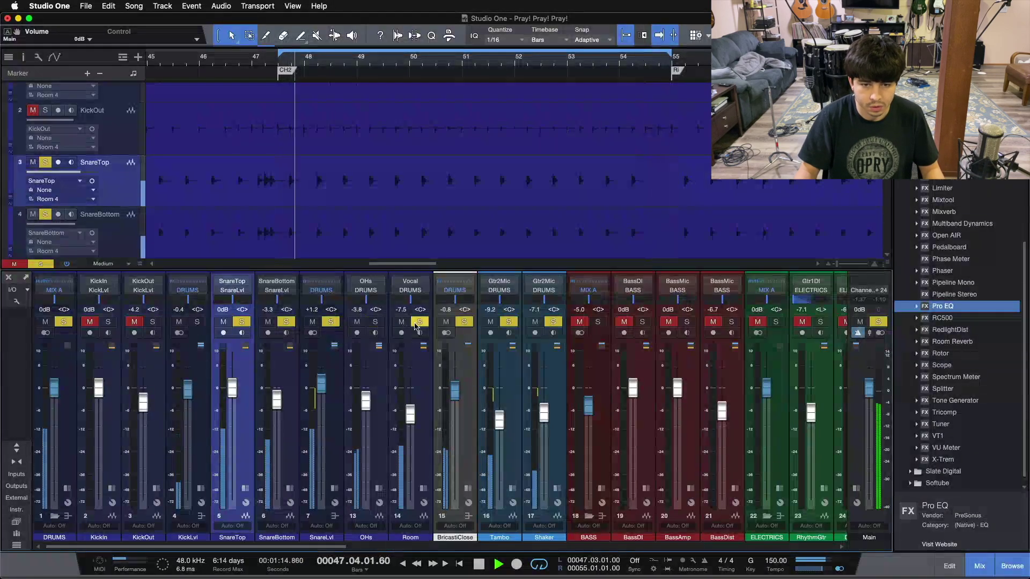
click(416, 324)
click(507, 323)
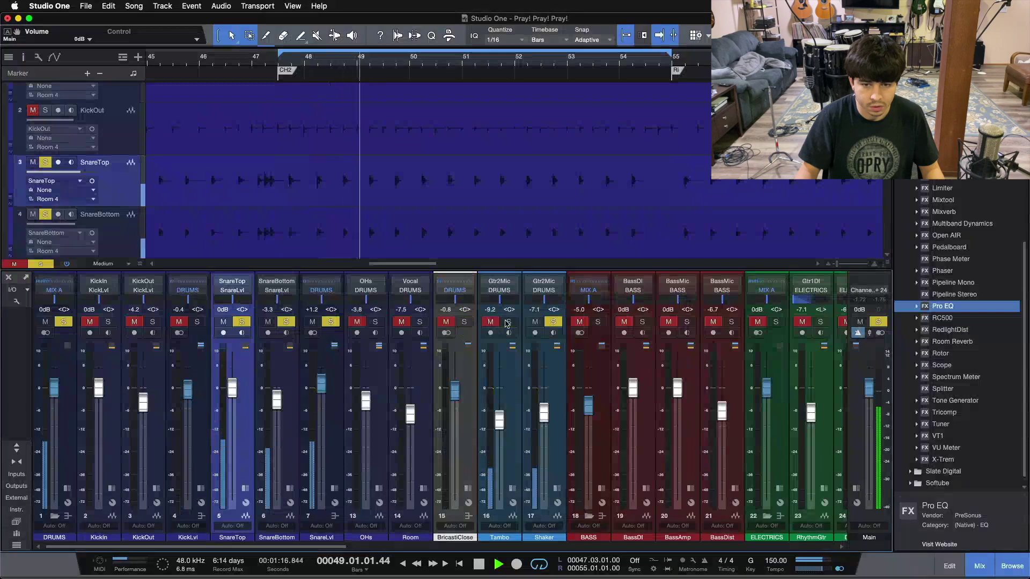
click(553, 322)
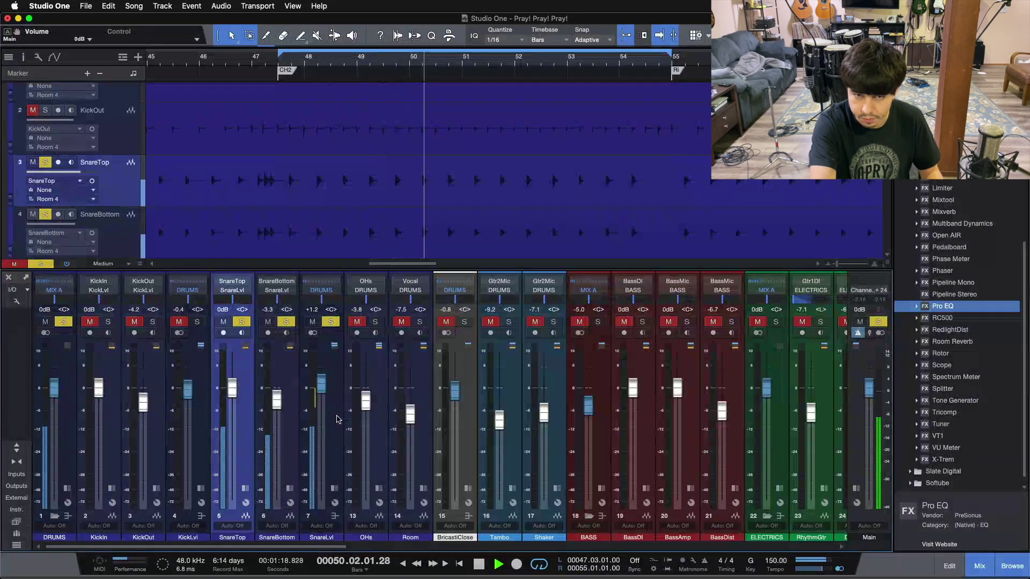
key(space)
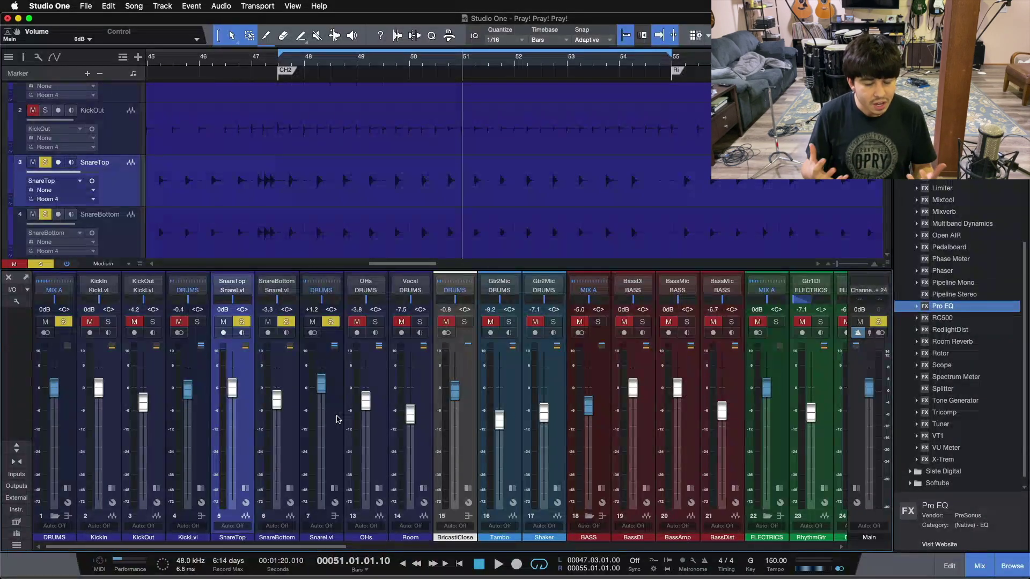
click(337, 420)
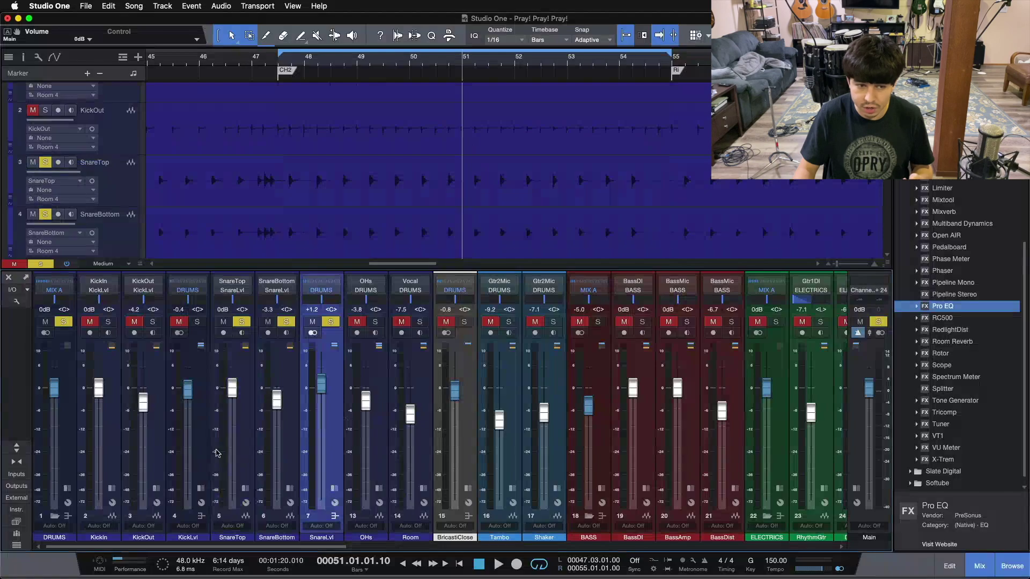
click(193, 443)
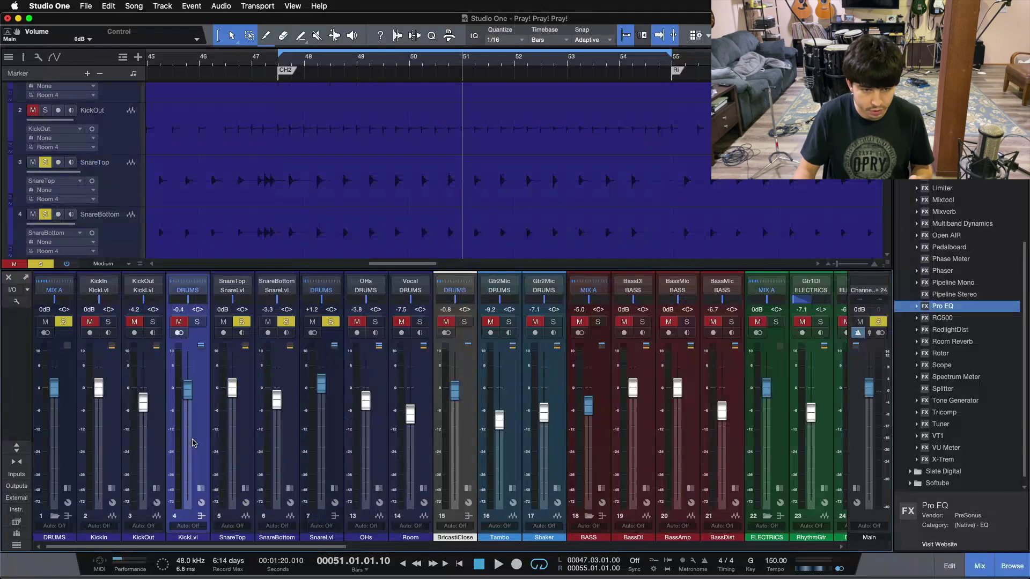
click(293, 324)
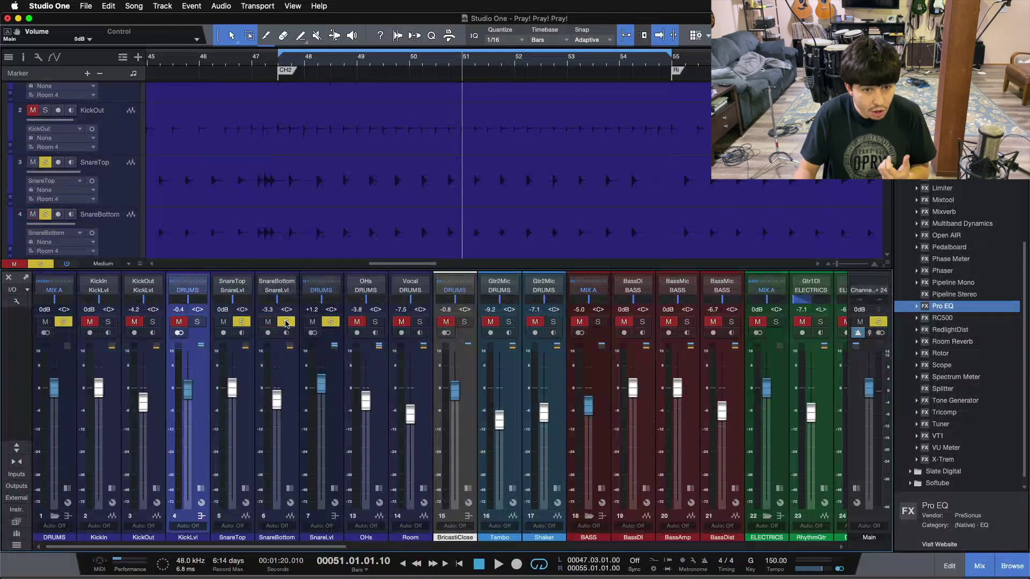
Play the soloed snare tracks and compare the sound with and without SnareBottom, ending with both mics soloed and playback stopped.
key(KP_1)
key(space)
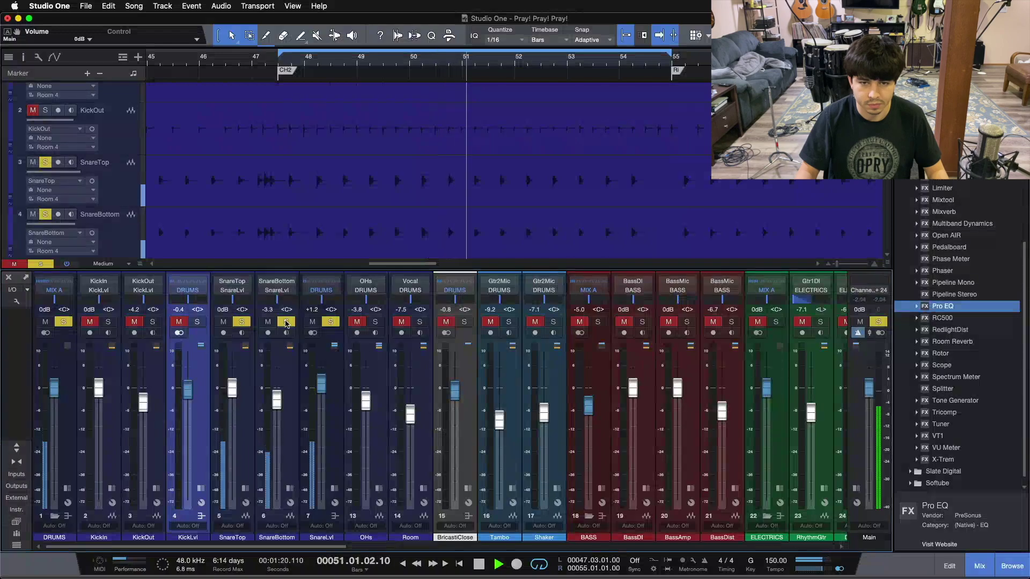
click(286, 323)
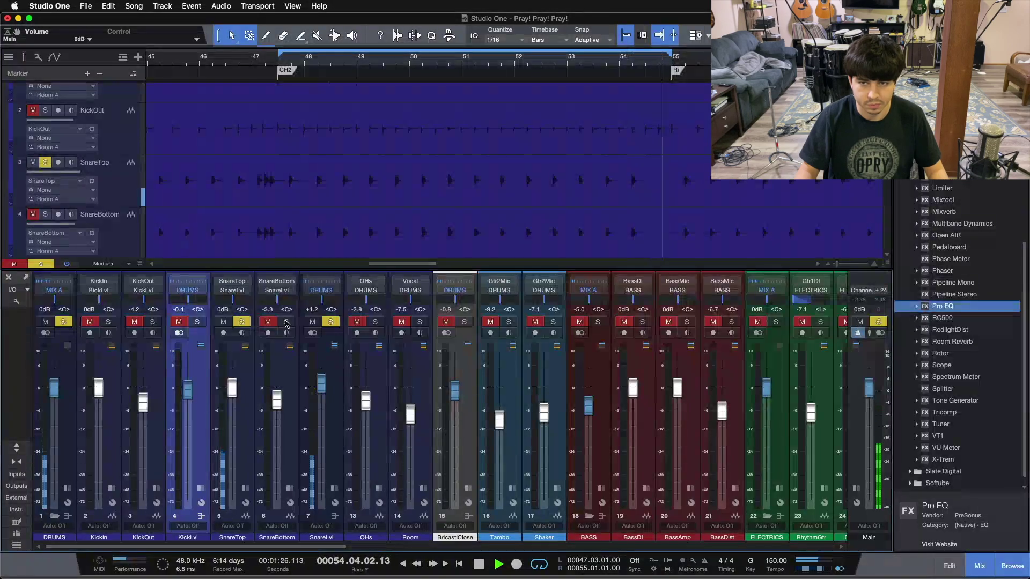
click(287, 323)
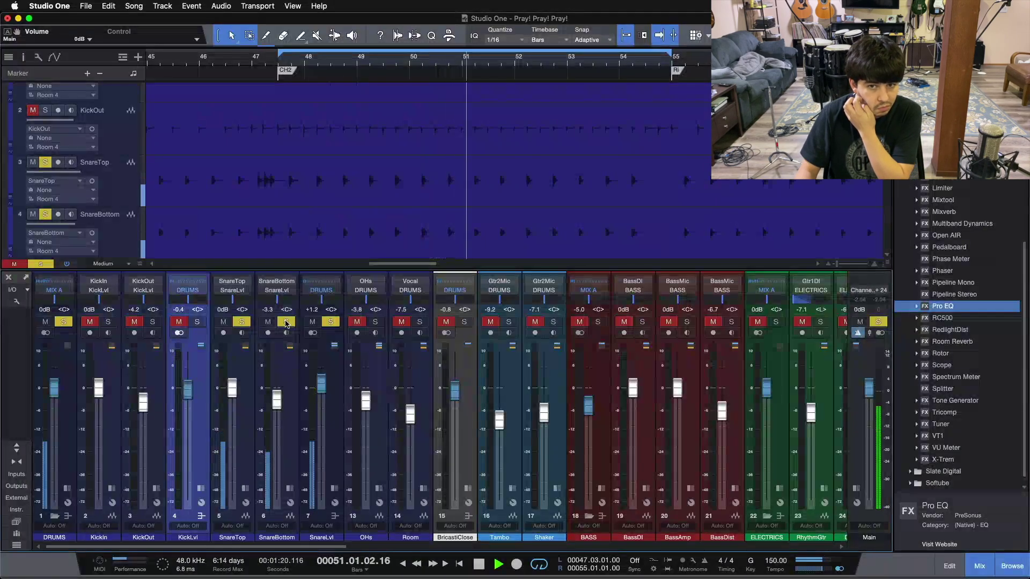
click(287, 323)
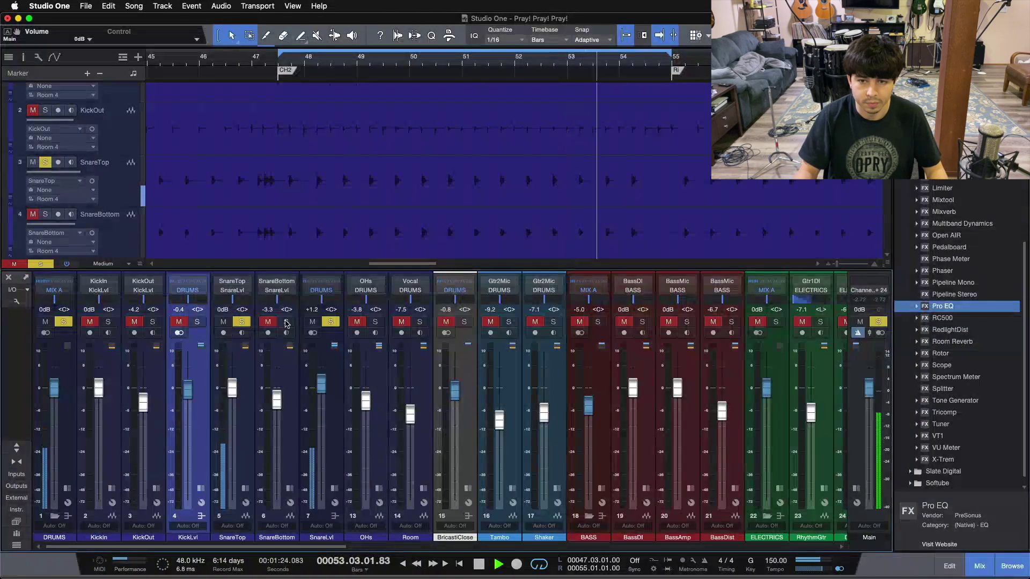
click(287, 323)
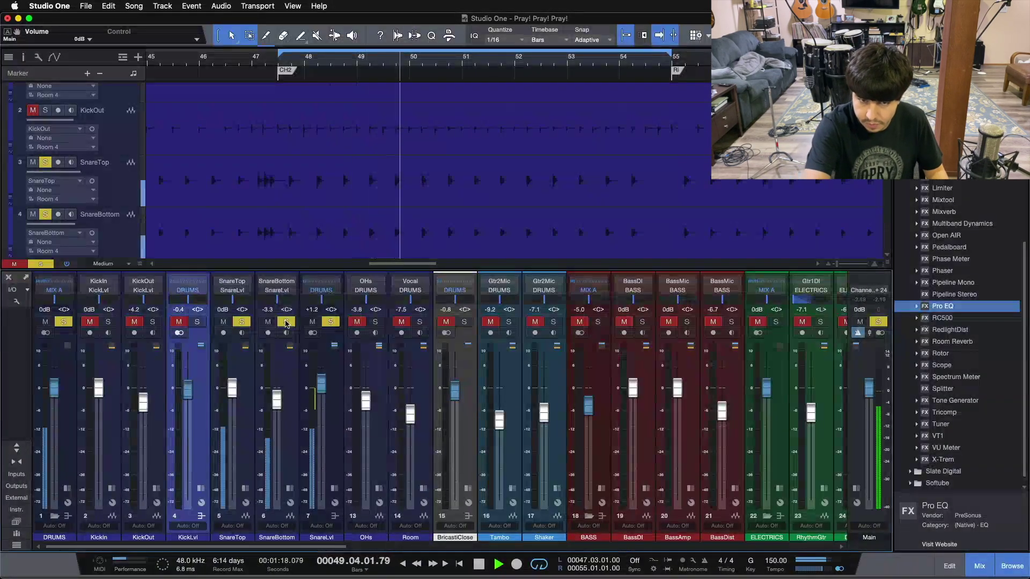
key(space)
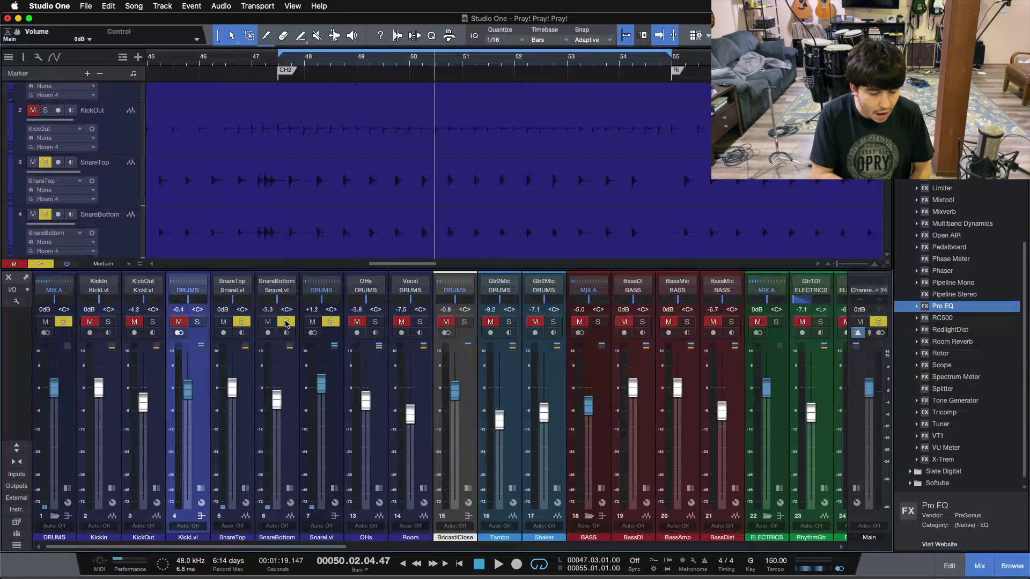
Clear all solos in the mixer and play the full mix from the CH2 marker.
alt+click(286, 323)
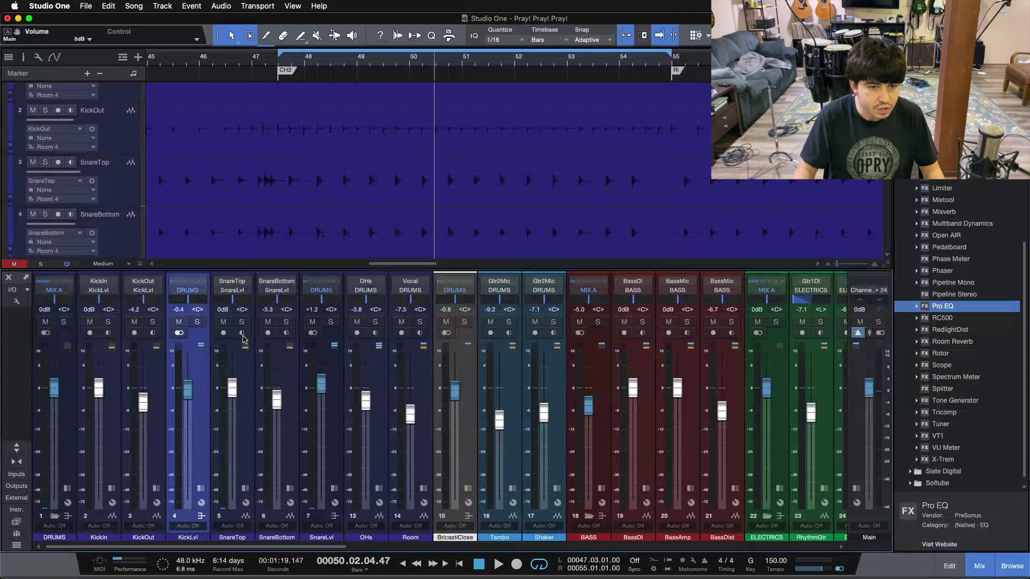
click(241, 322)
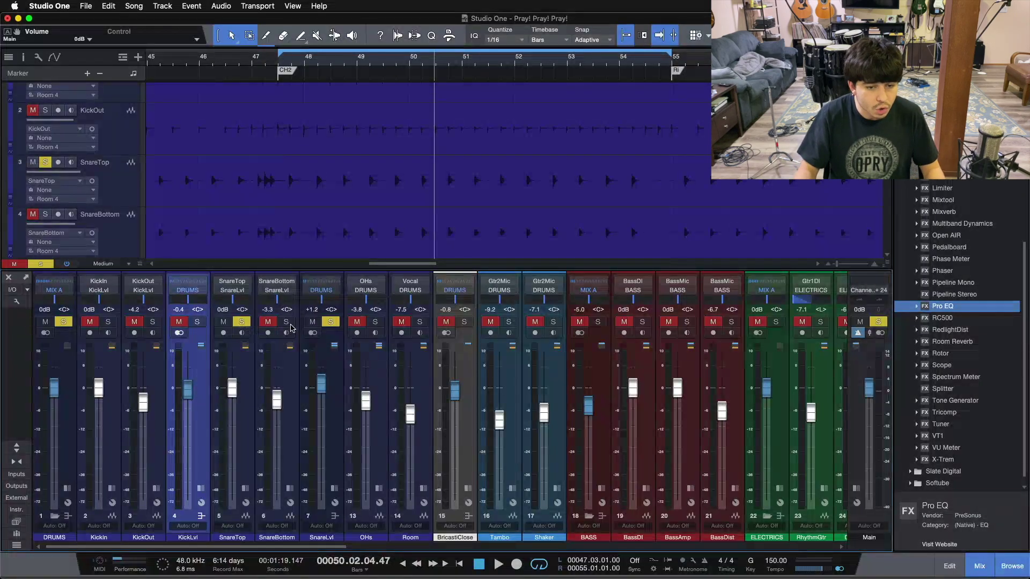
click(241, 322)
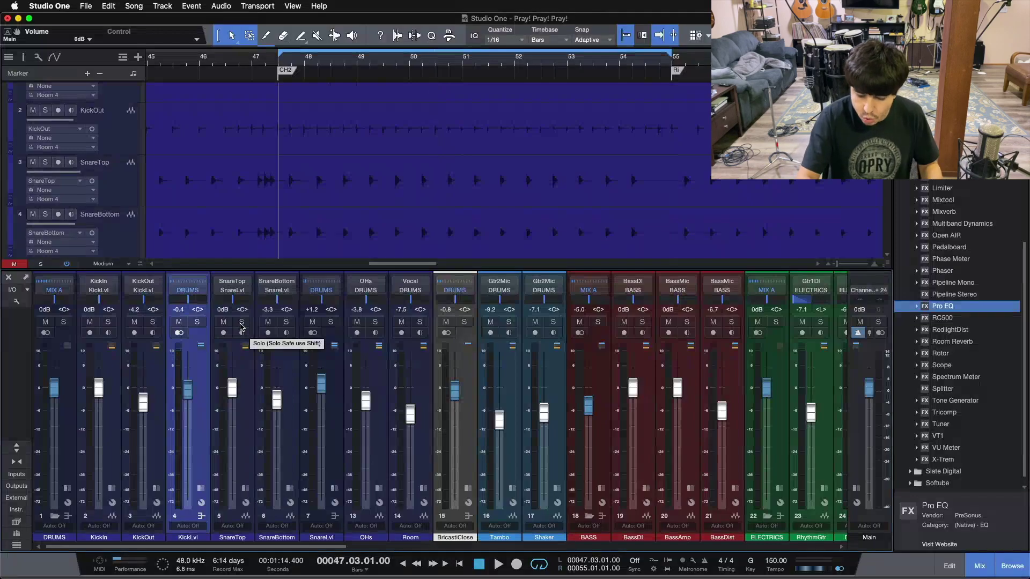
key(space)
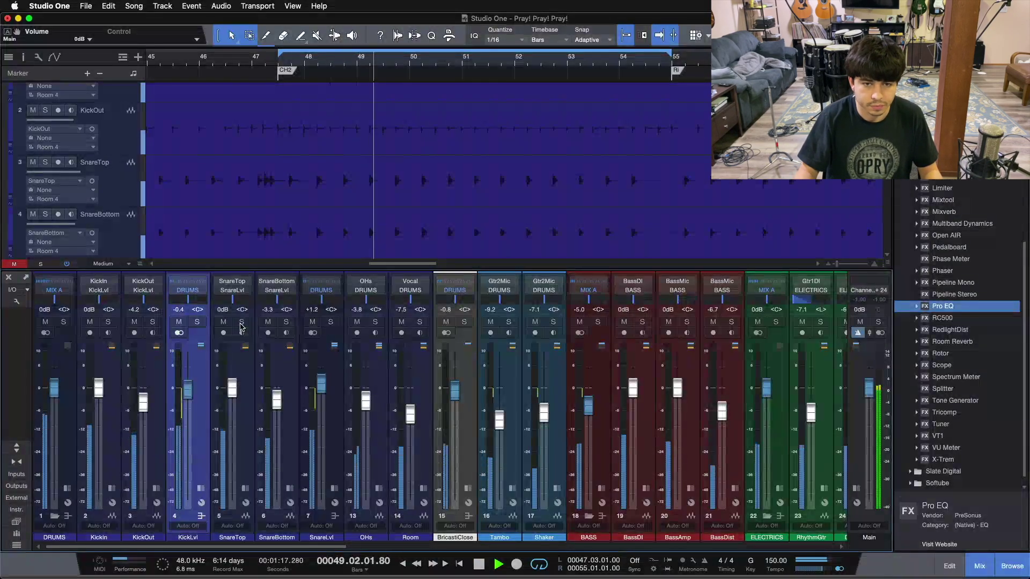
Solo SnareTop and SnareBottom during playback, audition SnareBottom without SnareTop, and stop with both mics soloed.
click(241, 322)
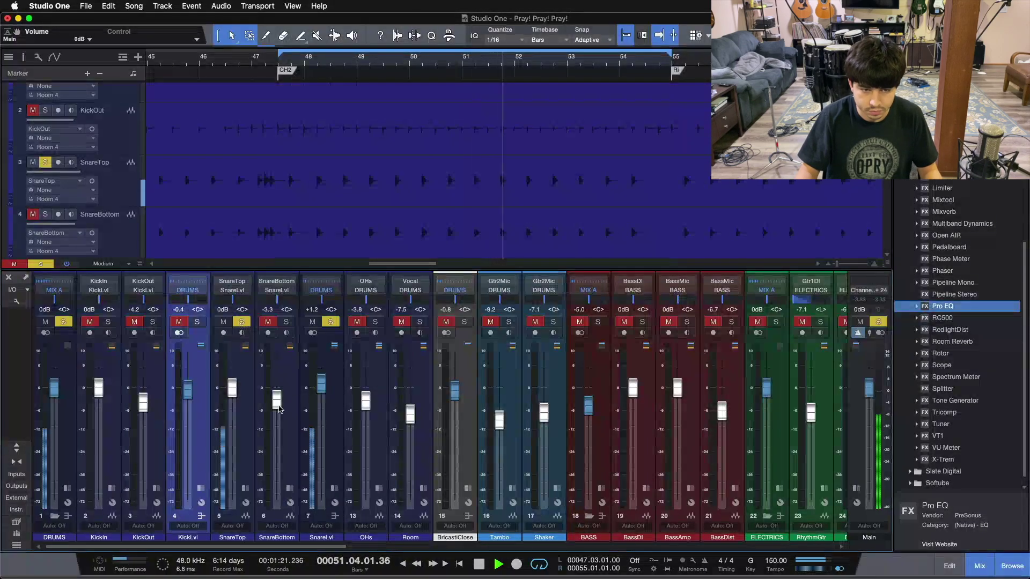
click(286, 322)
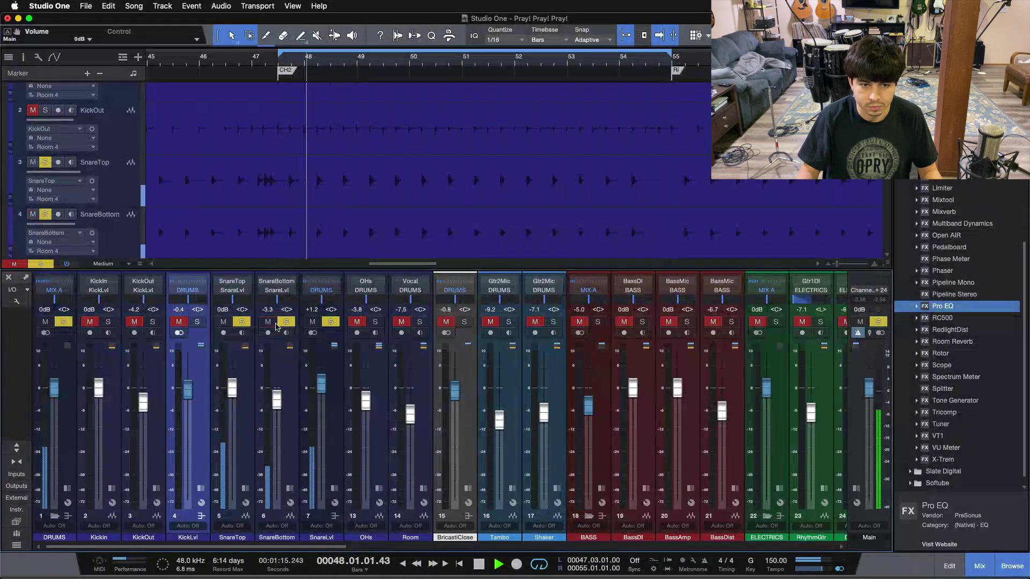
click(242, 321)
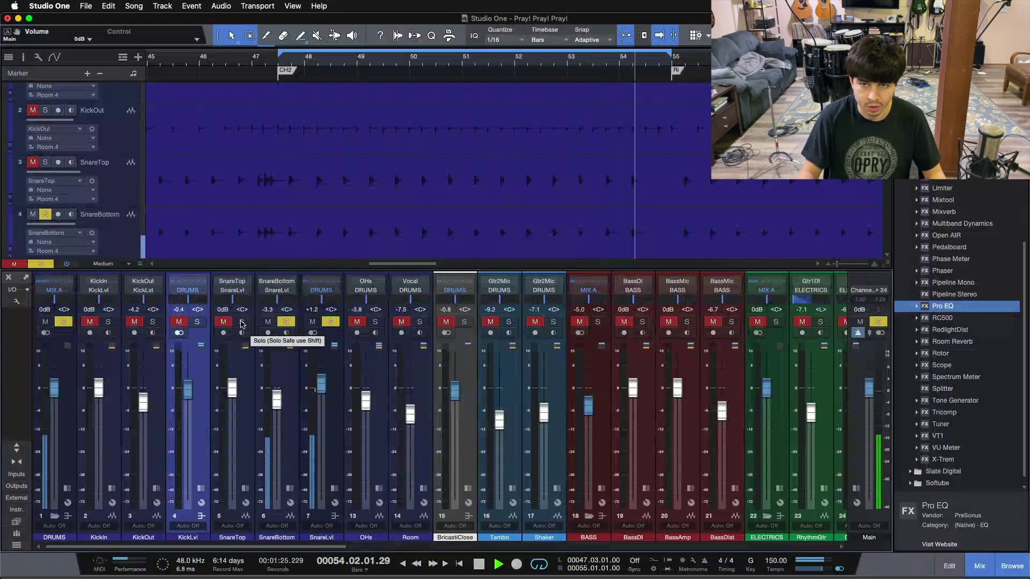
click(242, 322)
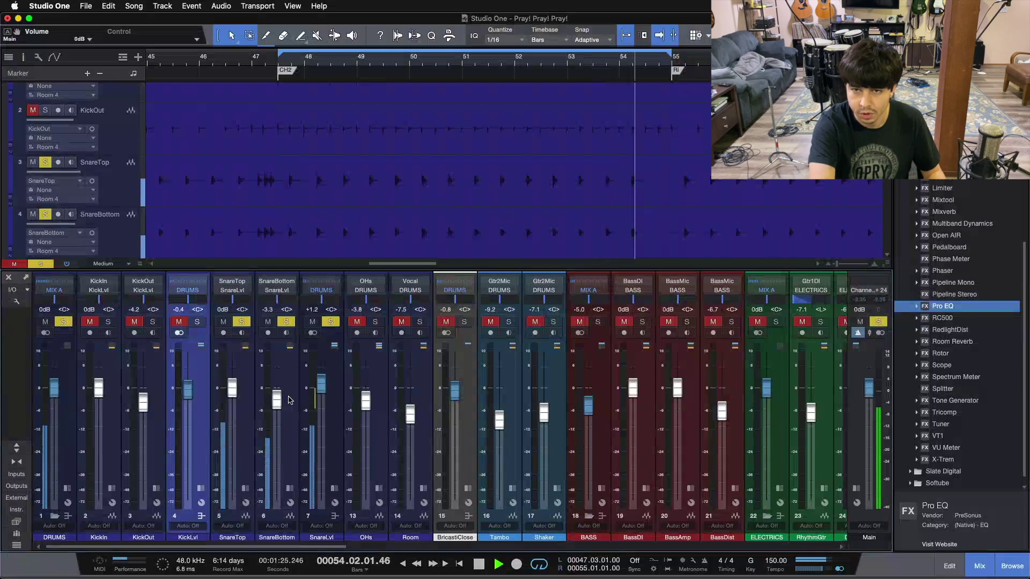
key(space)
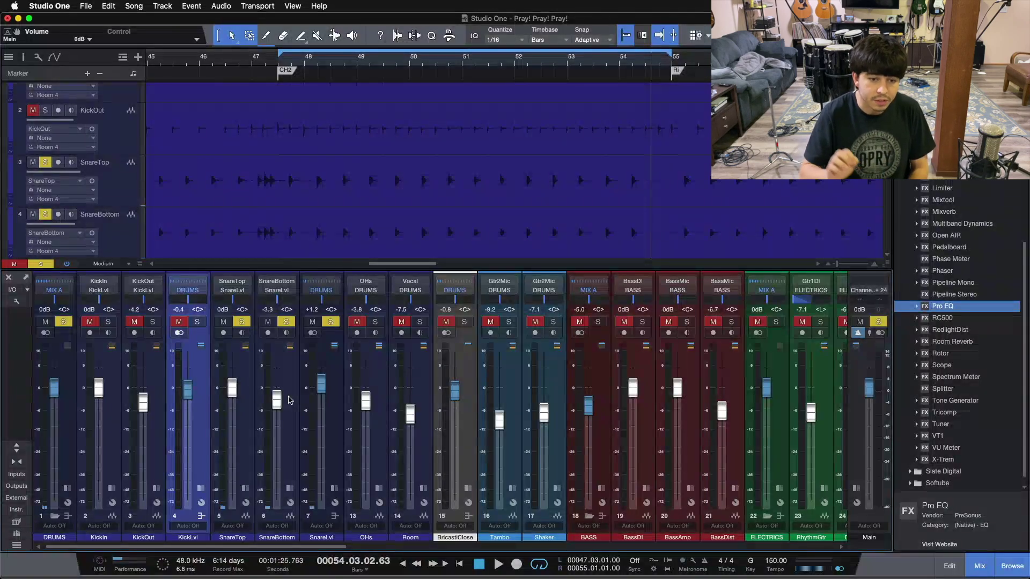
click(237, 433)
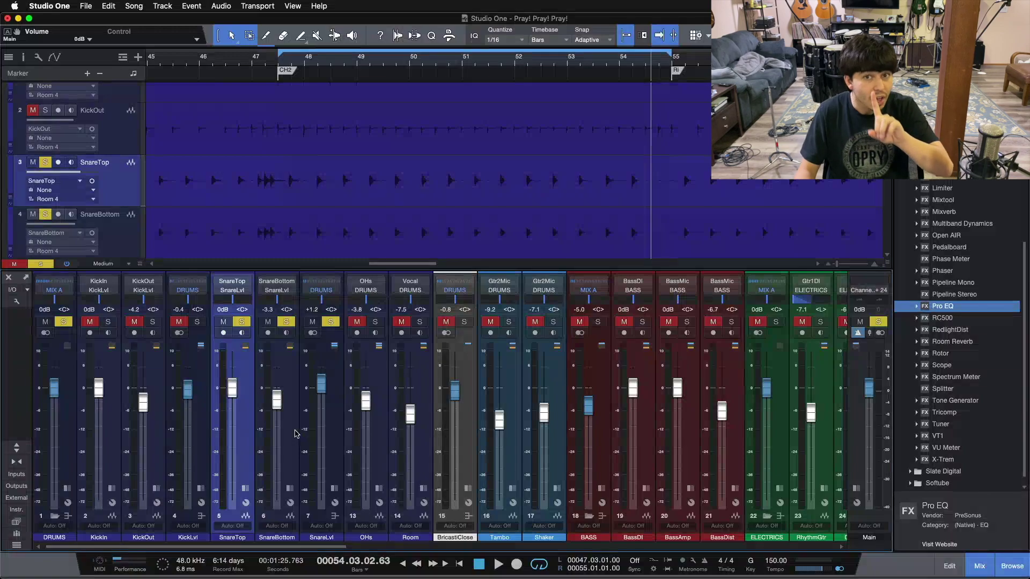
click(292, 433)
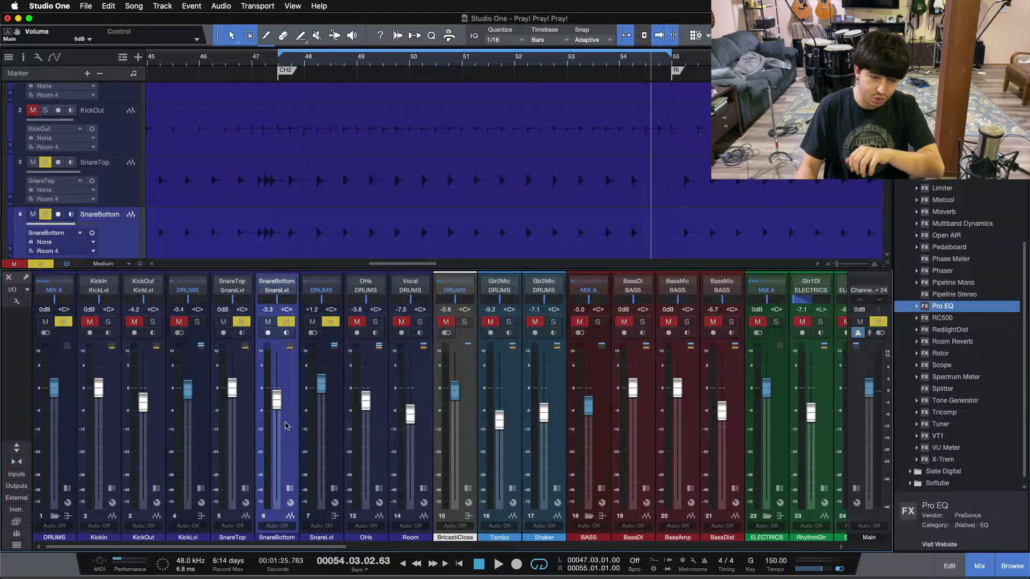
click(203, 428)
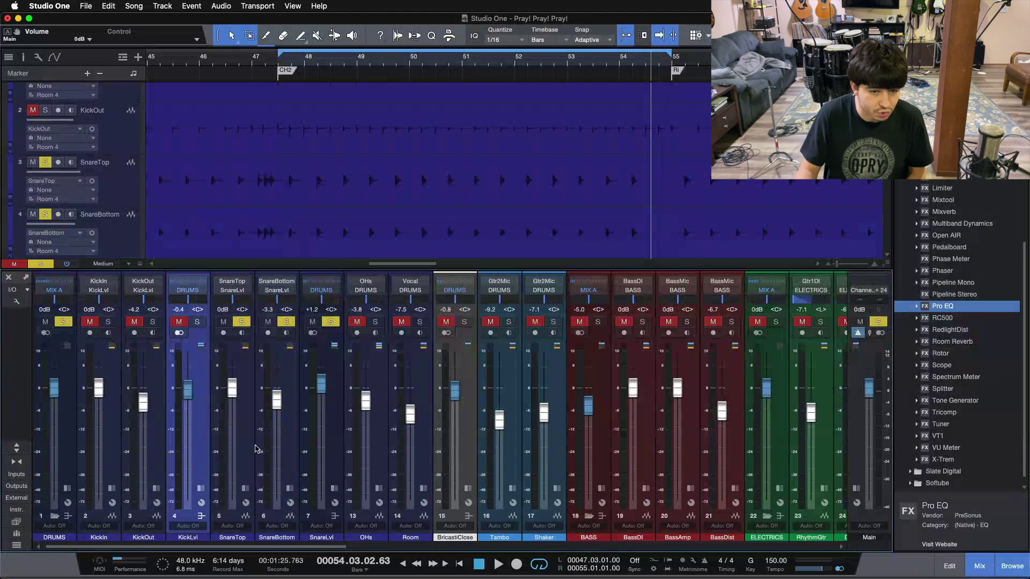
Select the SnareBottom channel and replay the snare from the CH2 marker, alternating between SnareTop alone and both snare mics.
click(277, 429)
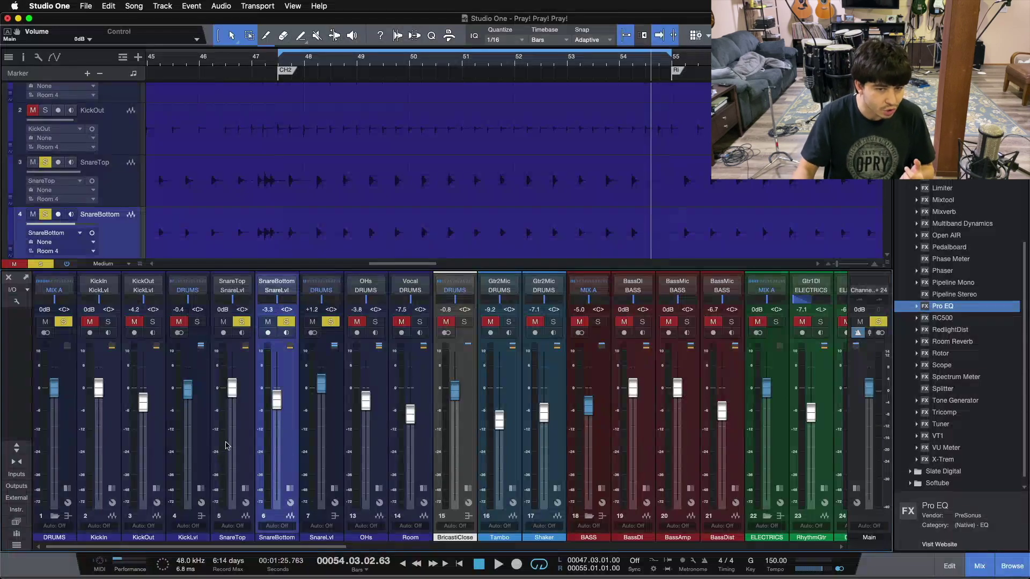
key(space)
click(268, 322)
click(286, 322)
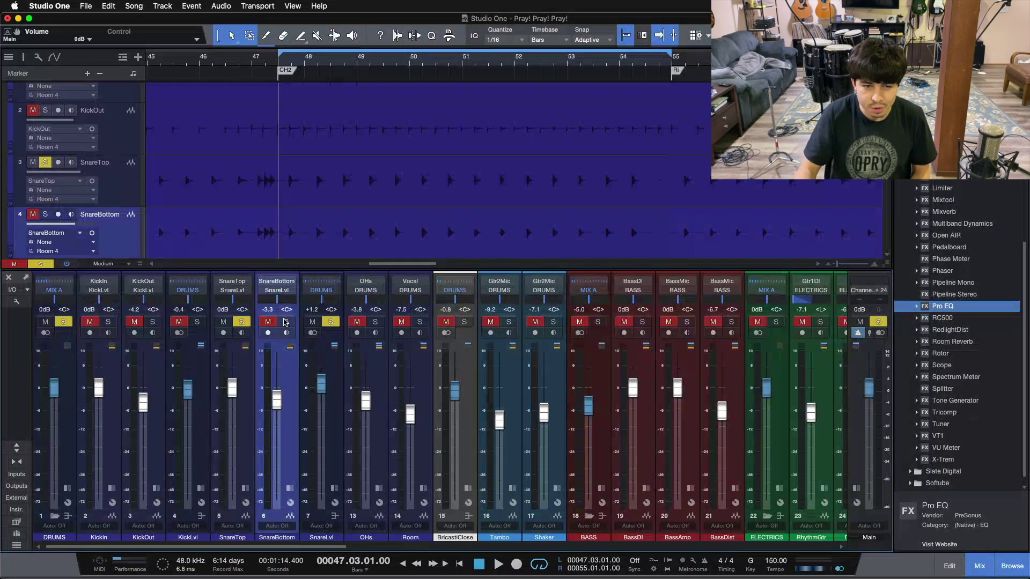
click(284, 322)
key(space)
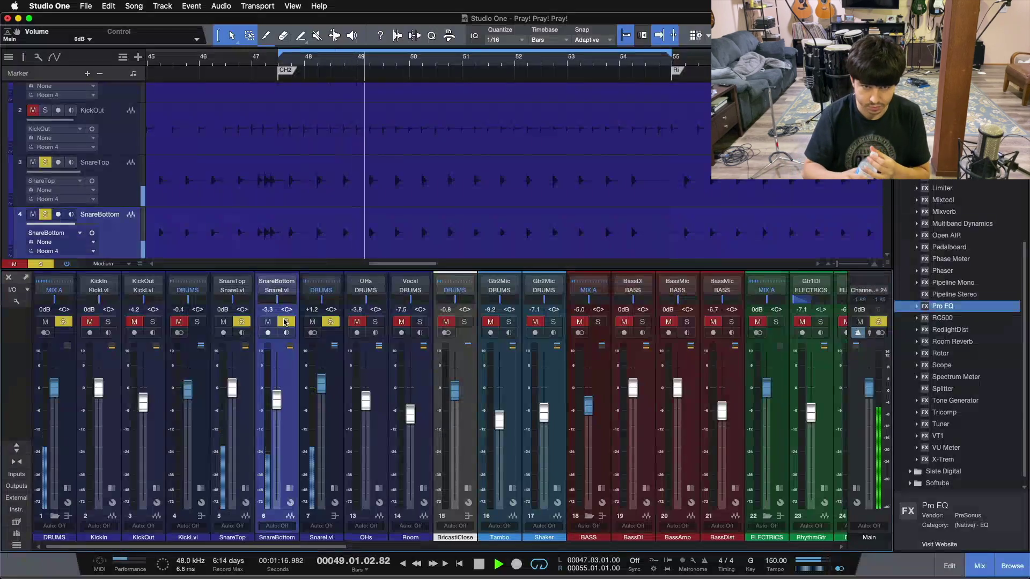
click(285, 322)
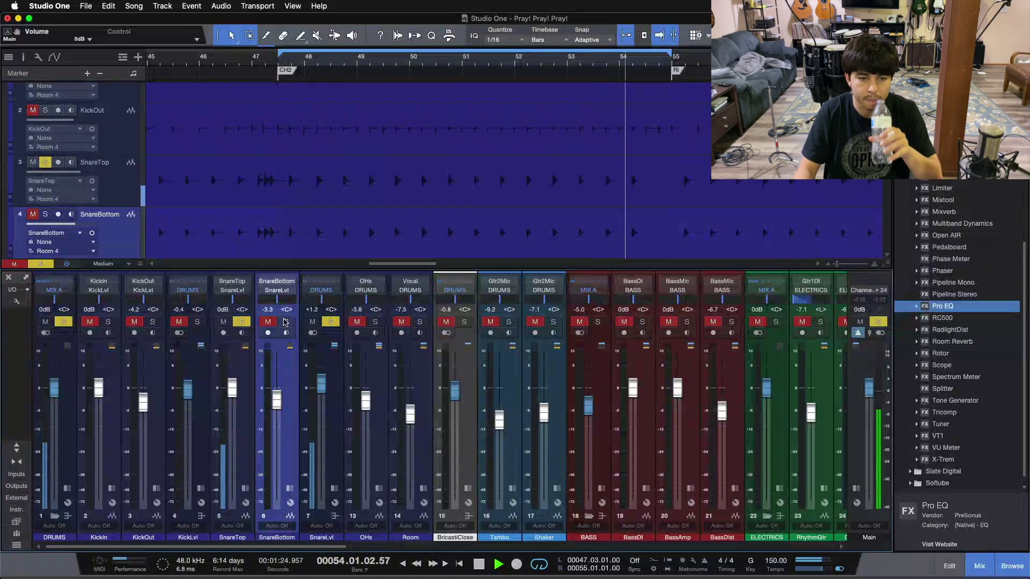
click(285, 322)
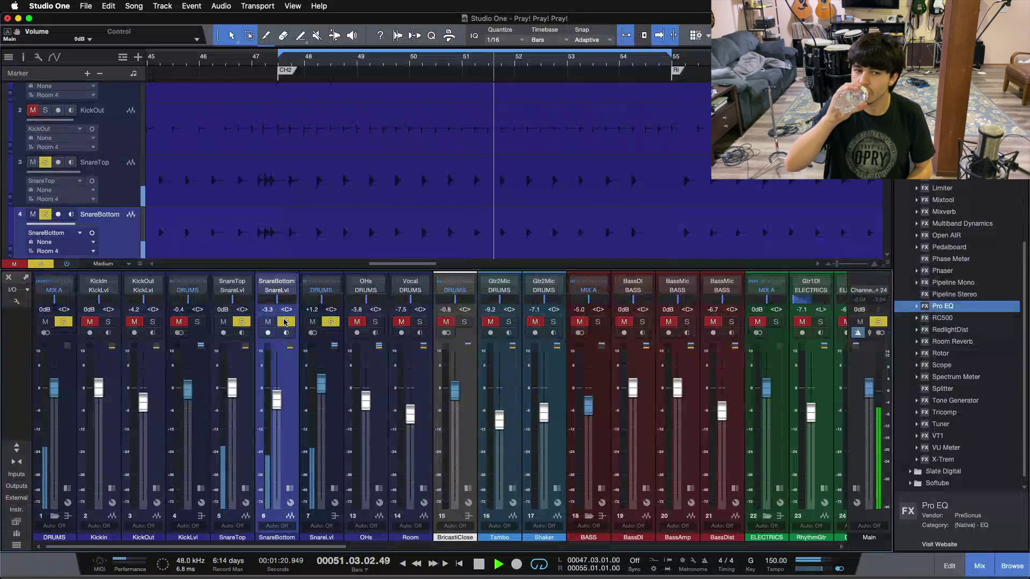
click(285, 322)
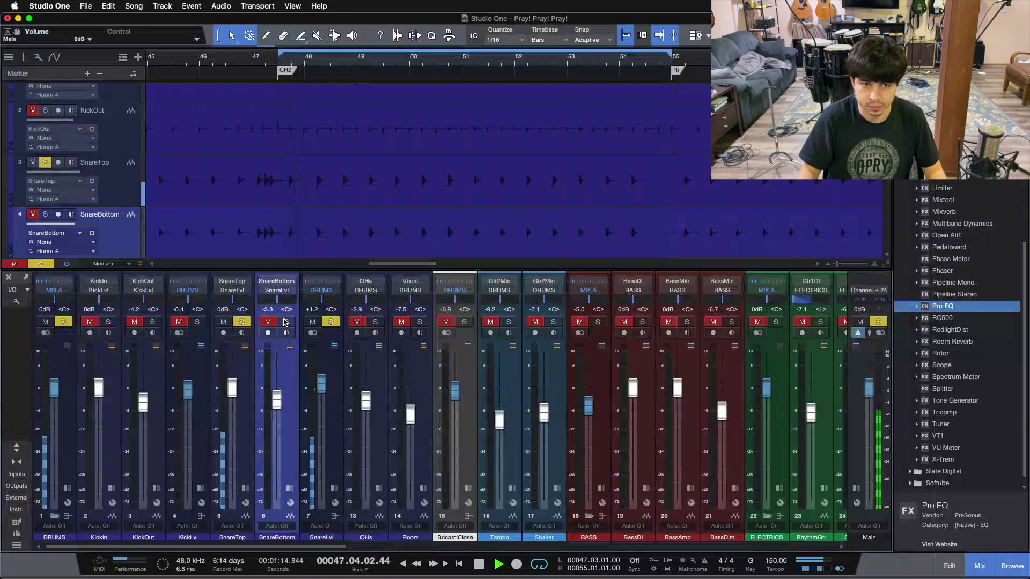
click(286, 322)
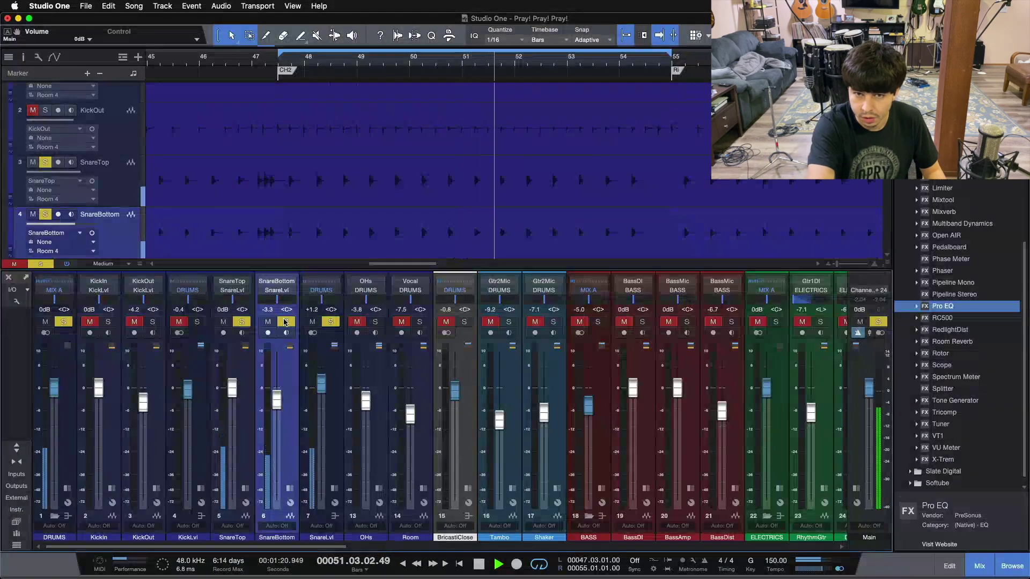
Stop playback, insert a Pro EQ at the end of the SnareLvl bus chain, and move its window clear of the snare channels.
key(space)
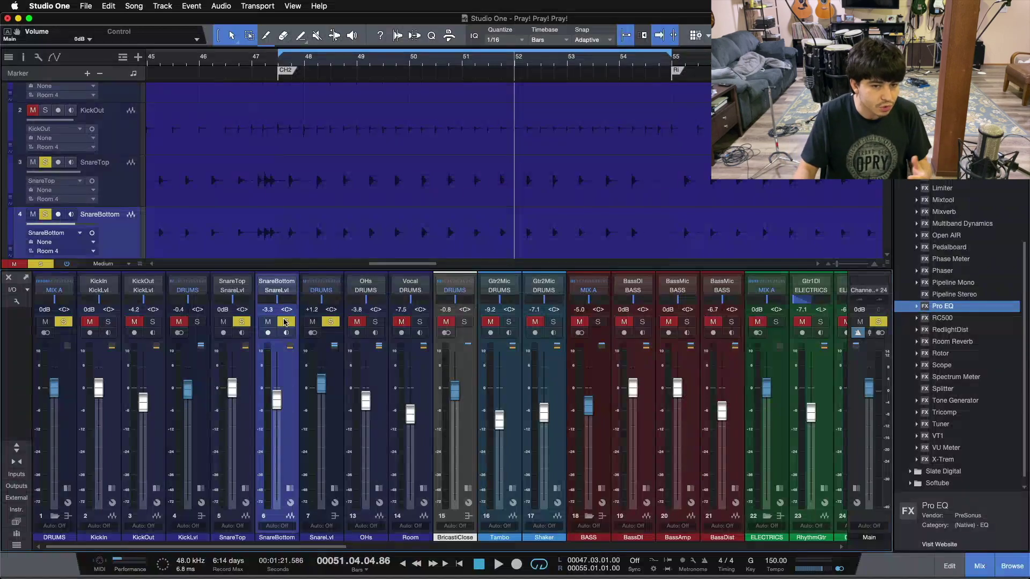
click(290, 503)
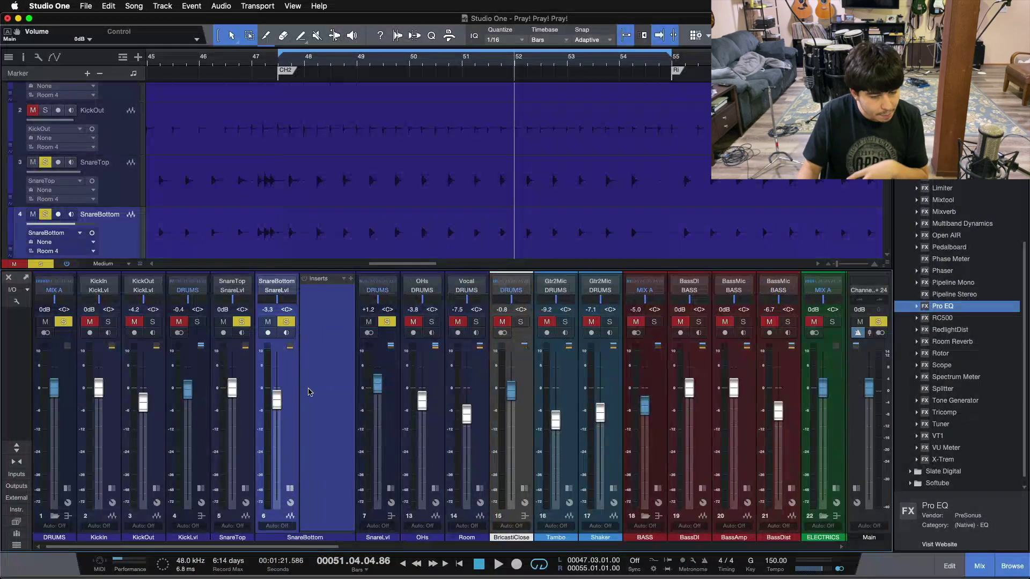
click(291, 487)
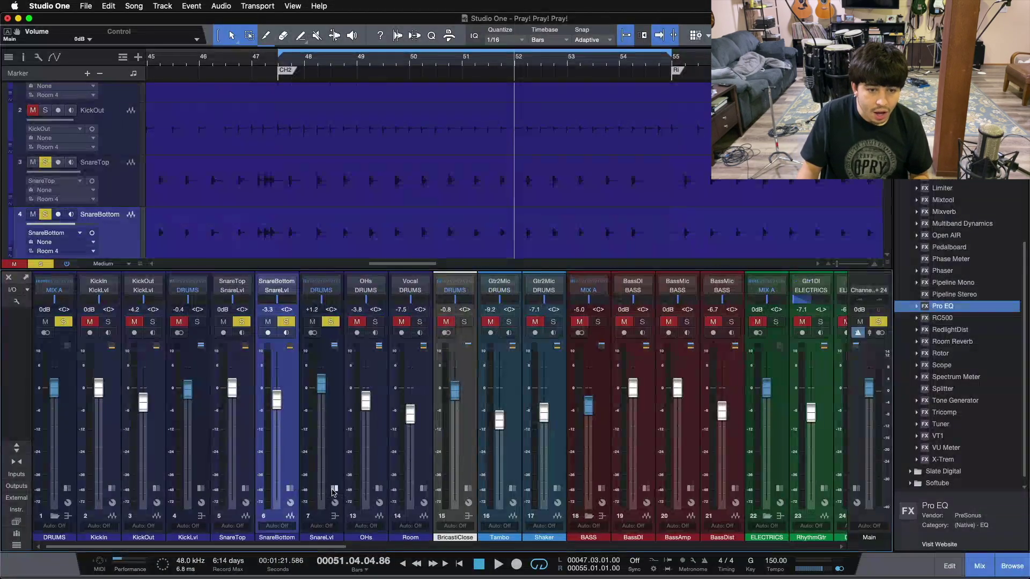
click(334, 489)
drag(940, 312, 363, 387)
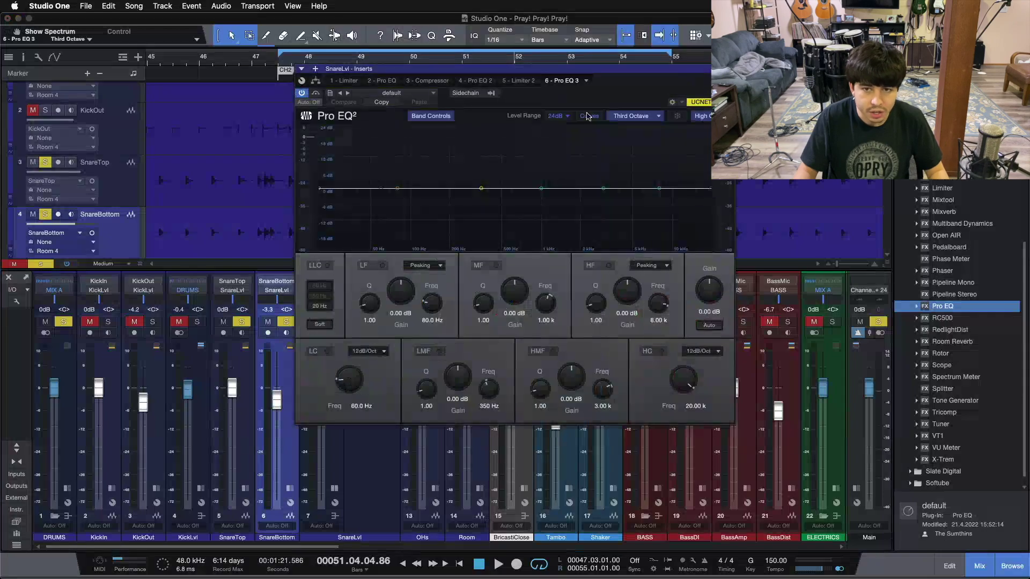
drag(578, 102, 712, 202)
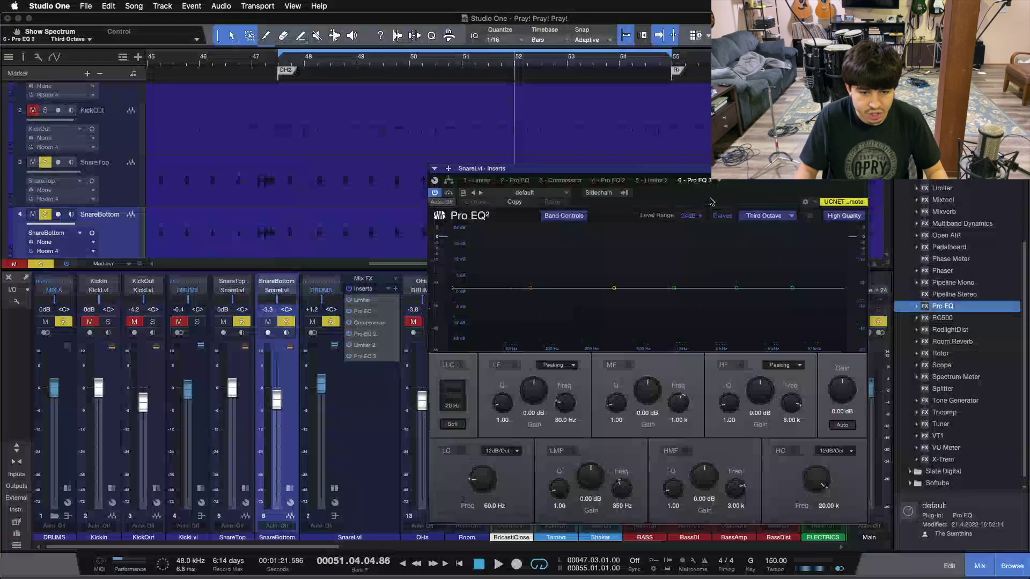
Take SnareBottom out of solo and play SnareTop alone from the CH2 marker through the EQ's spectrum display.
click(285, 322)
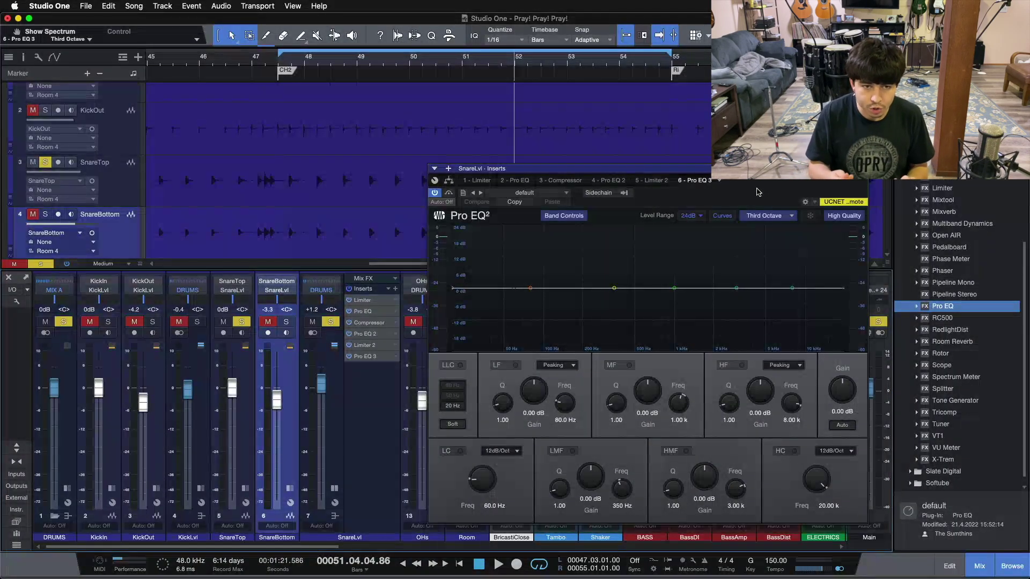
key(space)
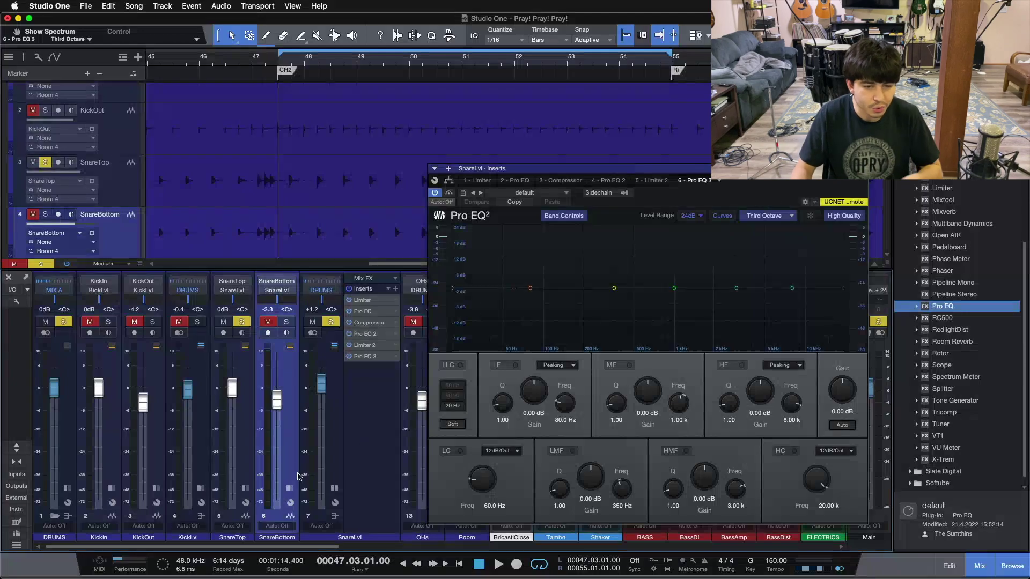
click(832, 205)
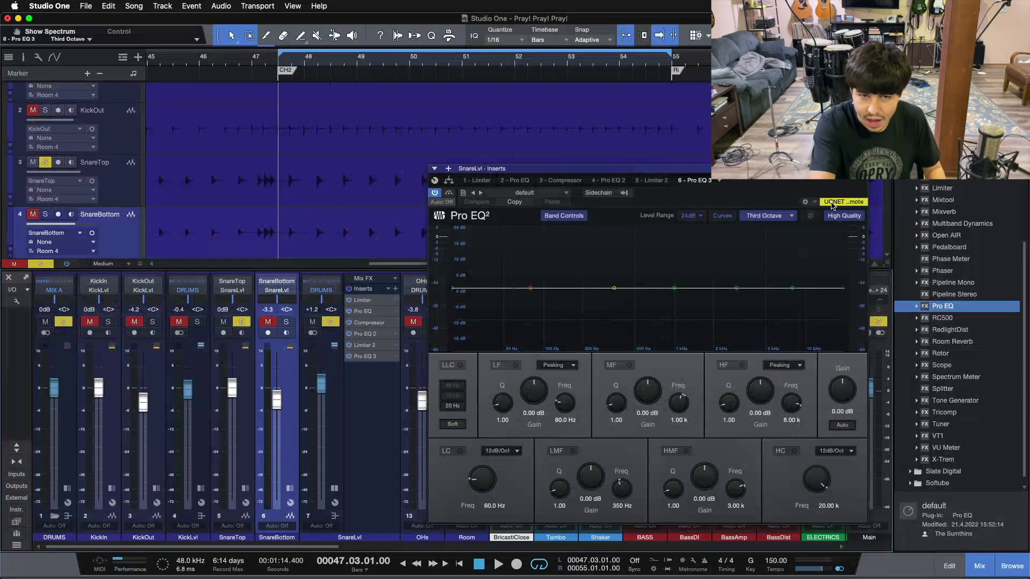
key(space)
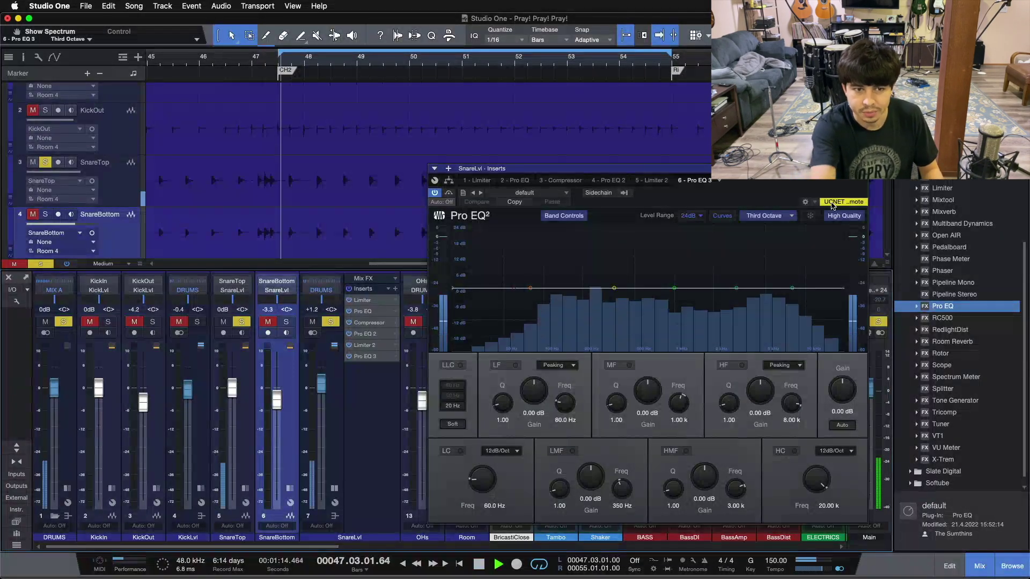
Boost the EQ's HF band about 11 dB near 12.7 kHz during playback, then flatten it and switch it off.
drag(792, 288, 814, 259)
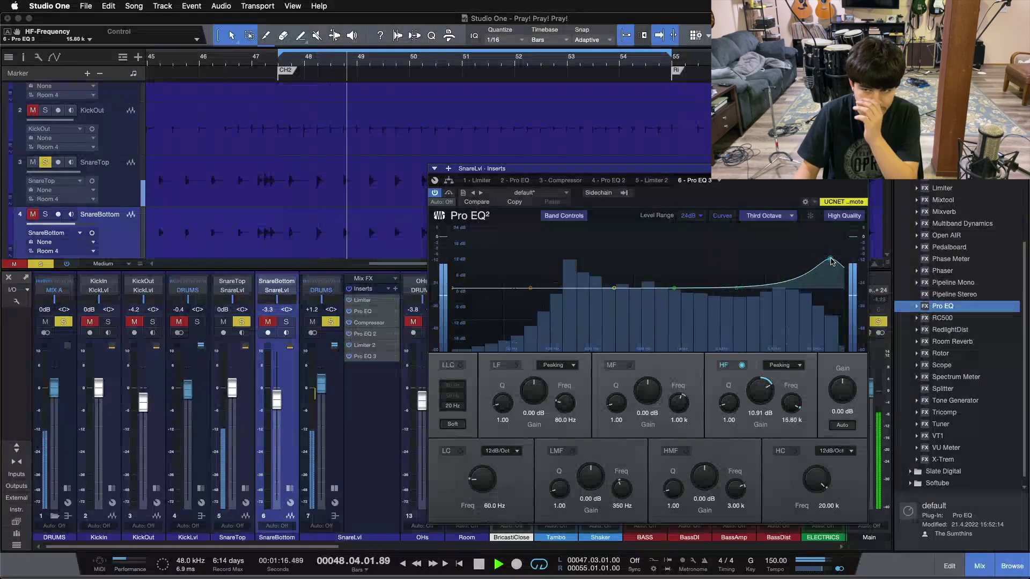
drag(810, 260, 818, 258)
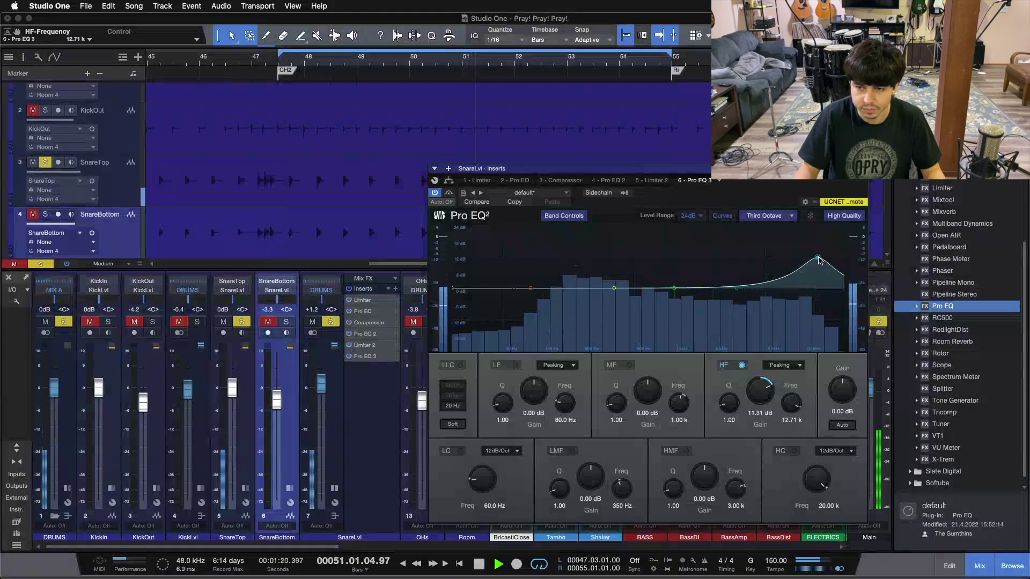
drag(818, 258, 789, 288)
double_click(789, 288)
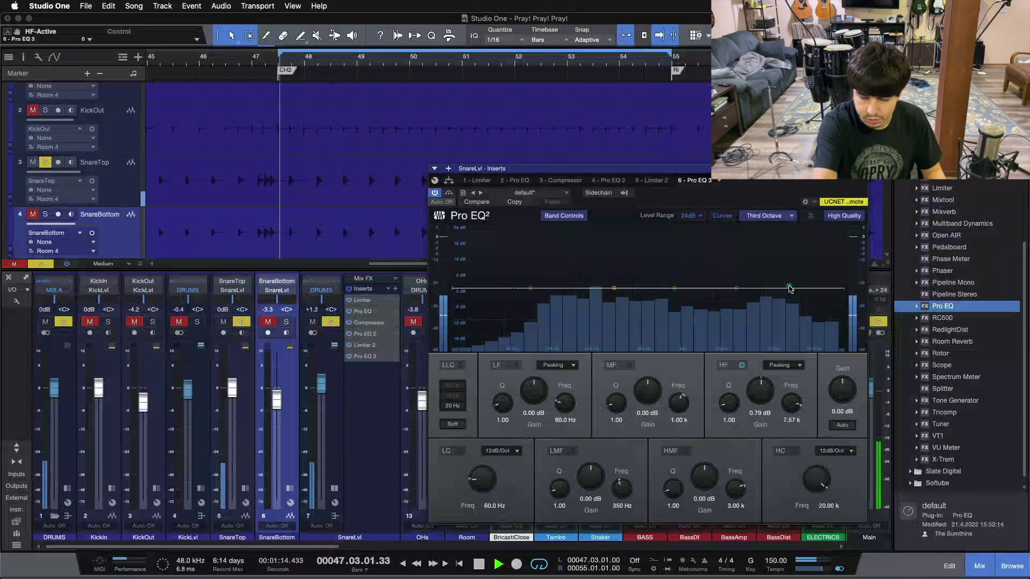
Stop playback, raise the HF band about 14 dB at 6.45 kHz, then bring it back near 0 dB and deactivate it.
key(space)
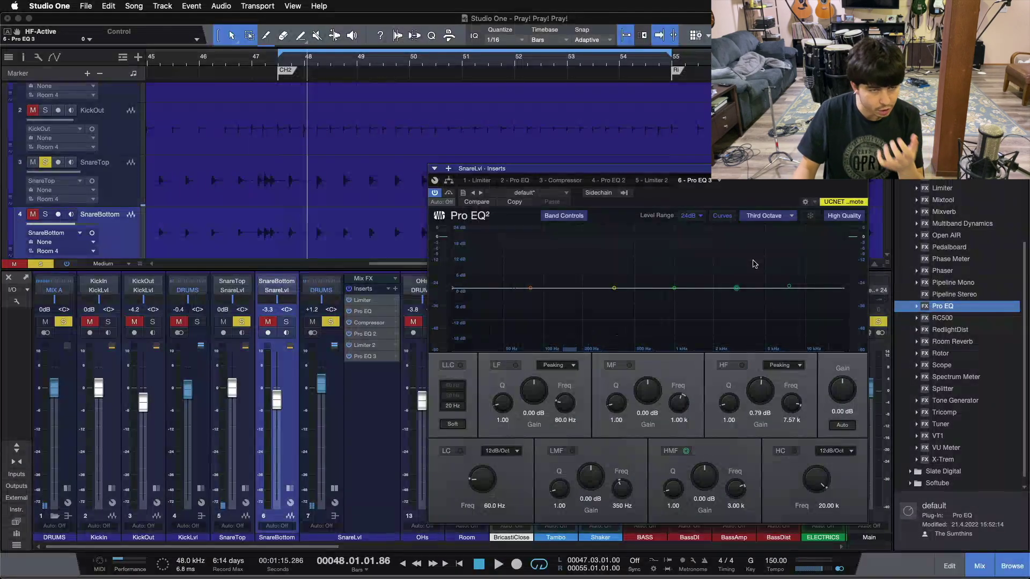
drag(790, 288, 781, 252)
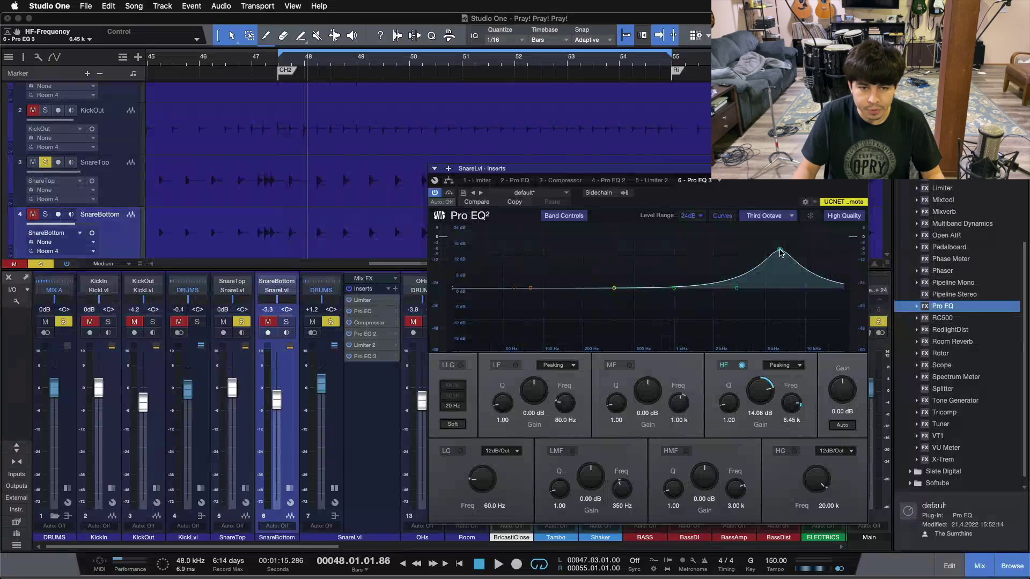
drag(781, 252, 821, 286)
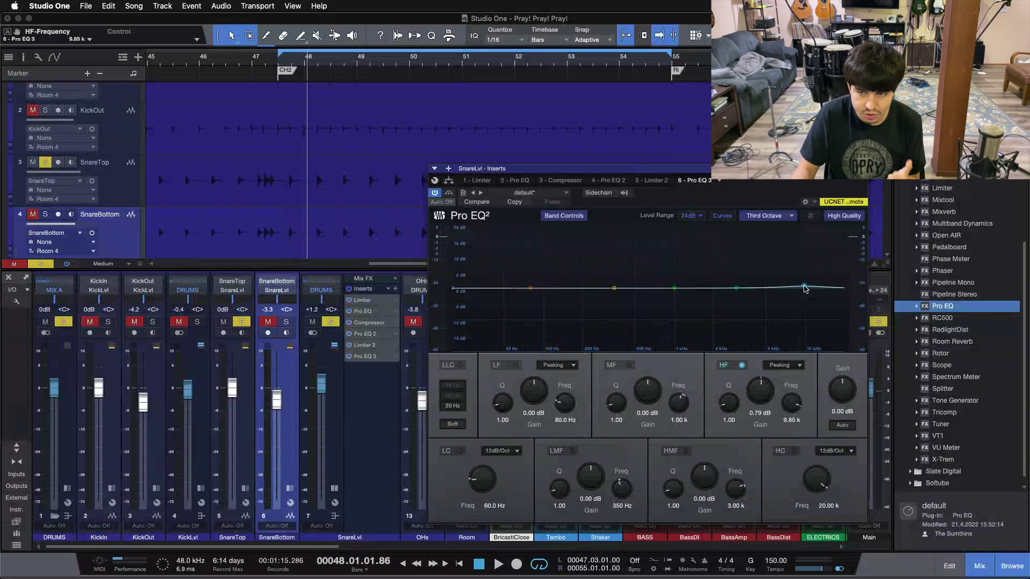
double_click(805, 287)
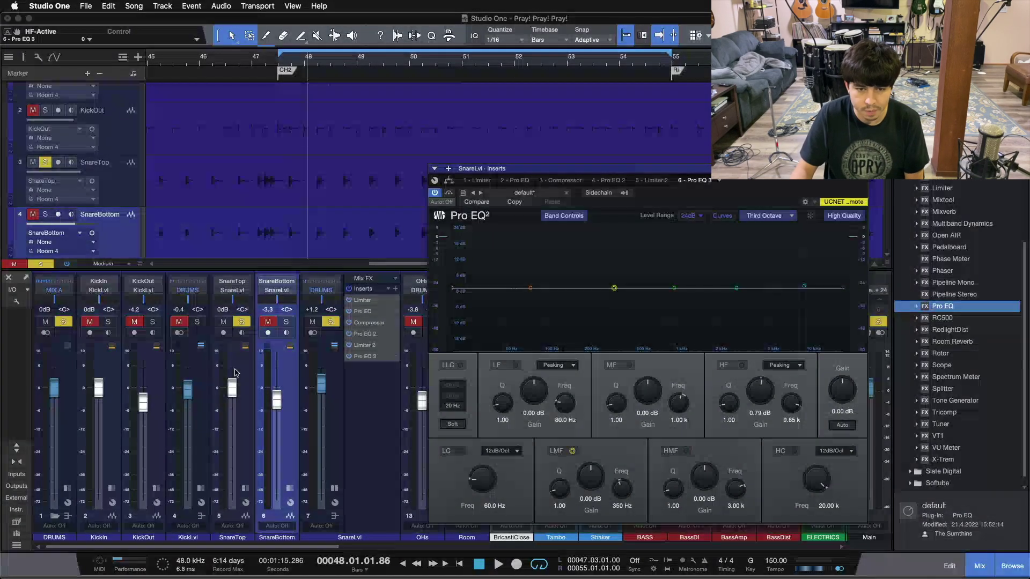
Solo SnareBottom alongside SnareTop and play both mics with the HF band deactivated at 0.40 dB and 7.86 kHz.
click(288, 322)
double_click(804, 287)
mouse_move(805, 287)
mouse_down()
mouse_move(748, 271)
mouse_move(829, 280)
mouse_move(793, 290)
mouse_up()
double_click(793, 291)
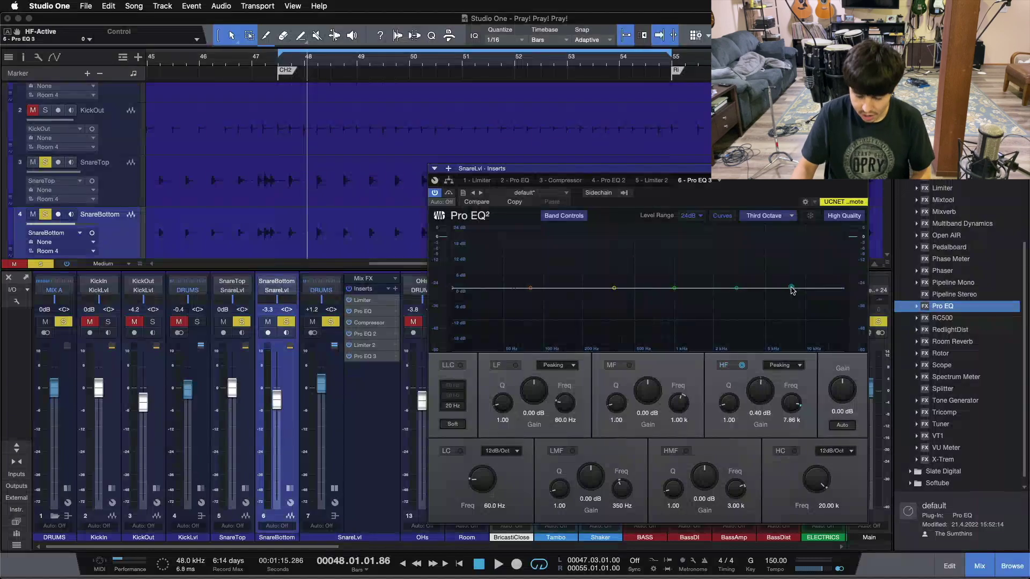
key(space)
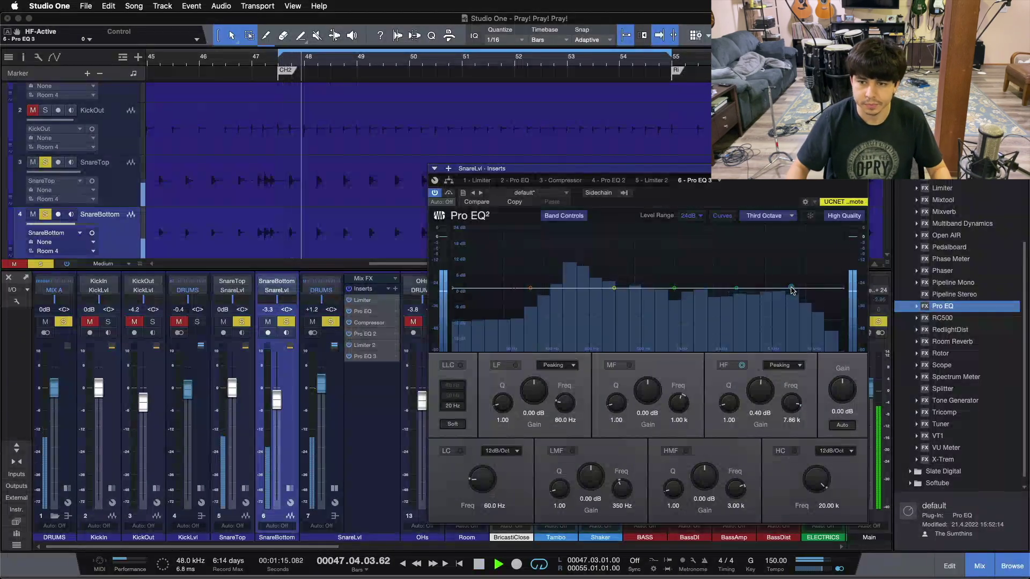
Boost the HF band about 10 dB at 12.71 kHz and the HMF band about 4.4 dB at 3 kHz, then deactivate both.
double_click(792, 290)
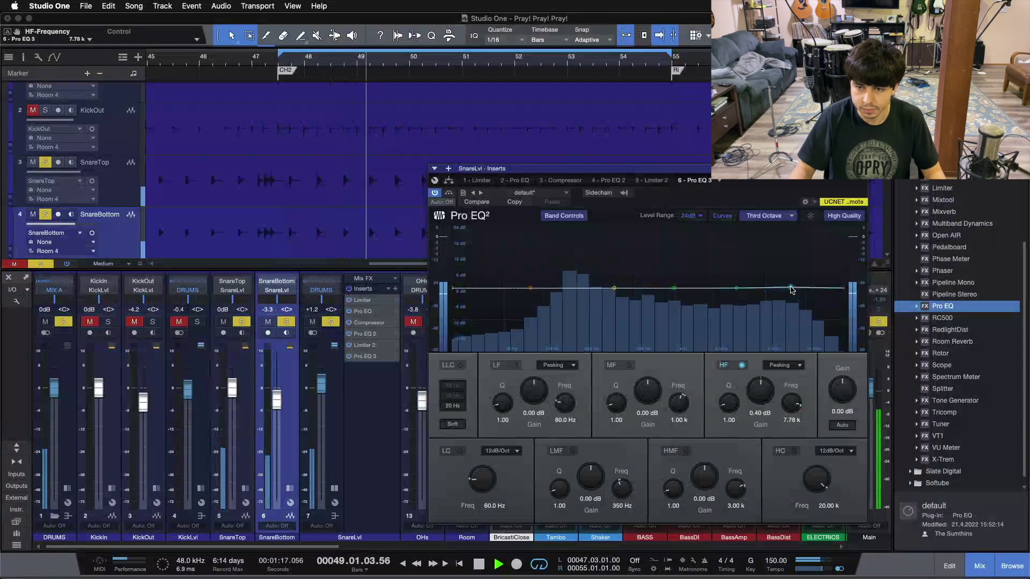
drag(792, 289, 819, 263)
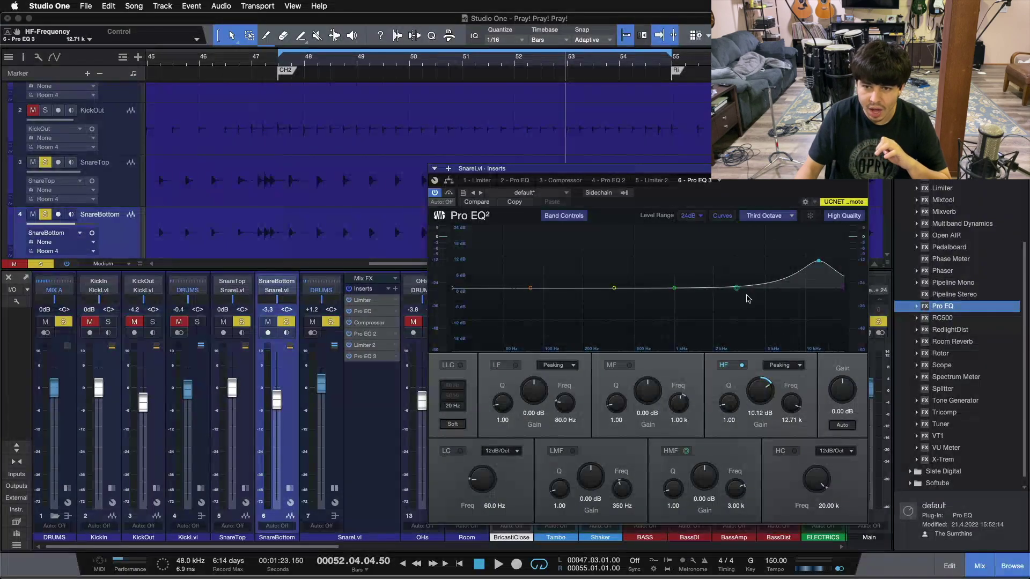
mouse_move(740, 291)
mouse_down()
mouse_move(726, 279)
mouse_move(738, 279)
mouse_up()
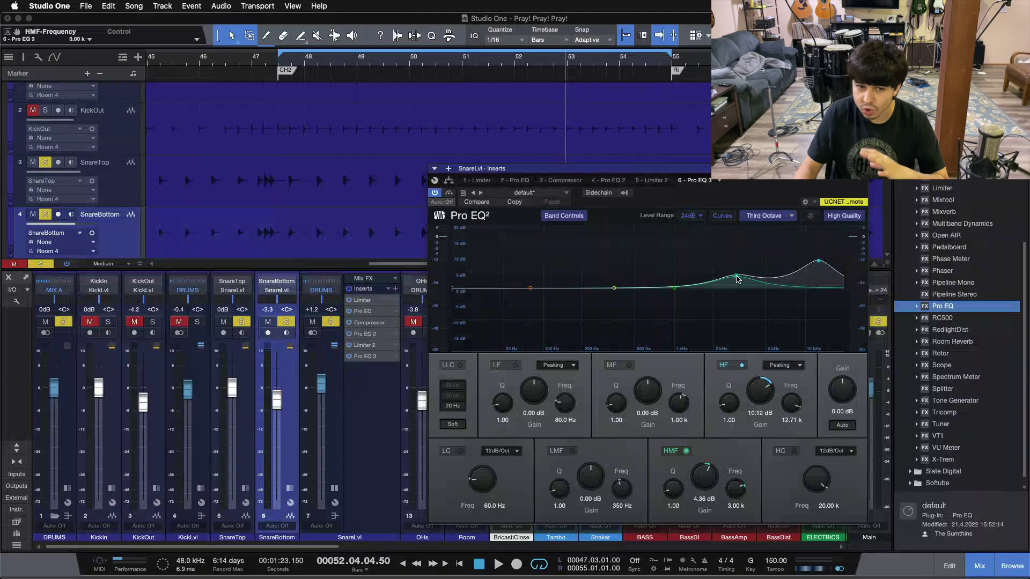
double_click(737, 277)
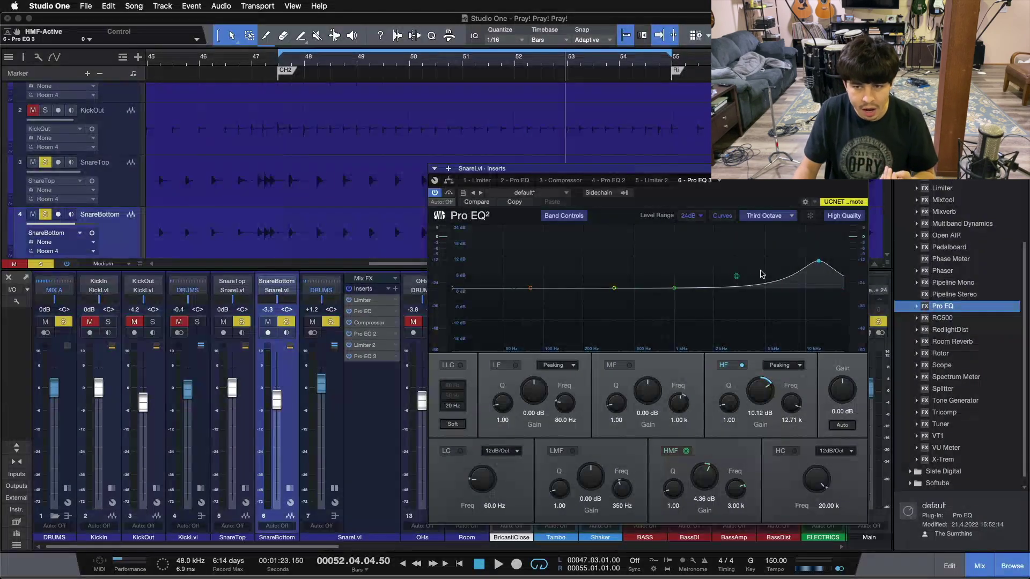
double_click(816, 267)
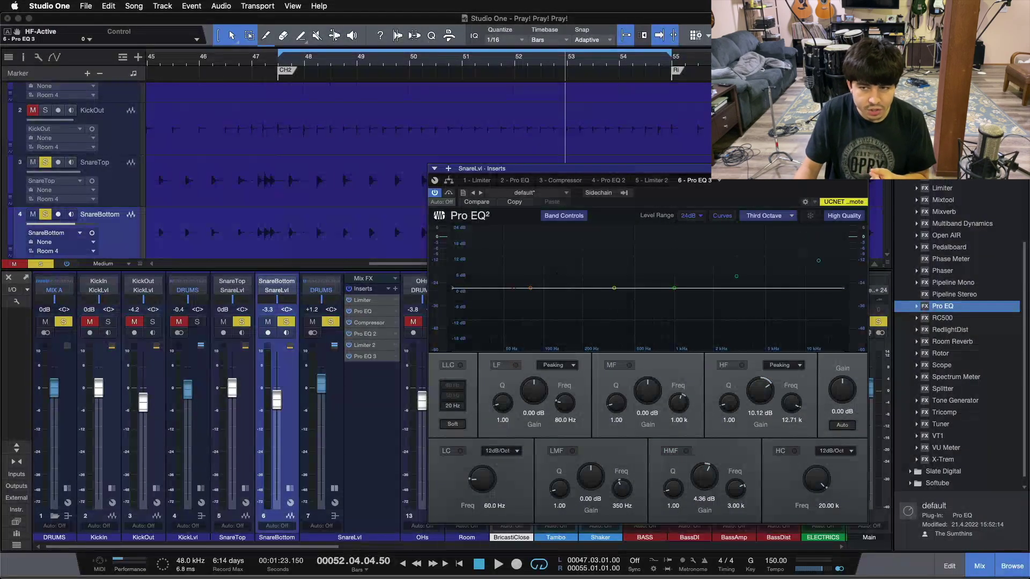
Clear all solos and remove Pro EQ 3 from the SnareLvl inserts, closing the EQ window and collapsing the channel.
key(super+w)
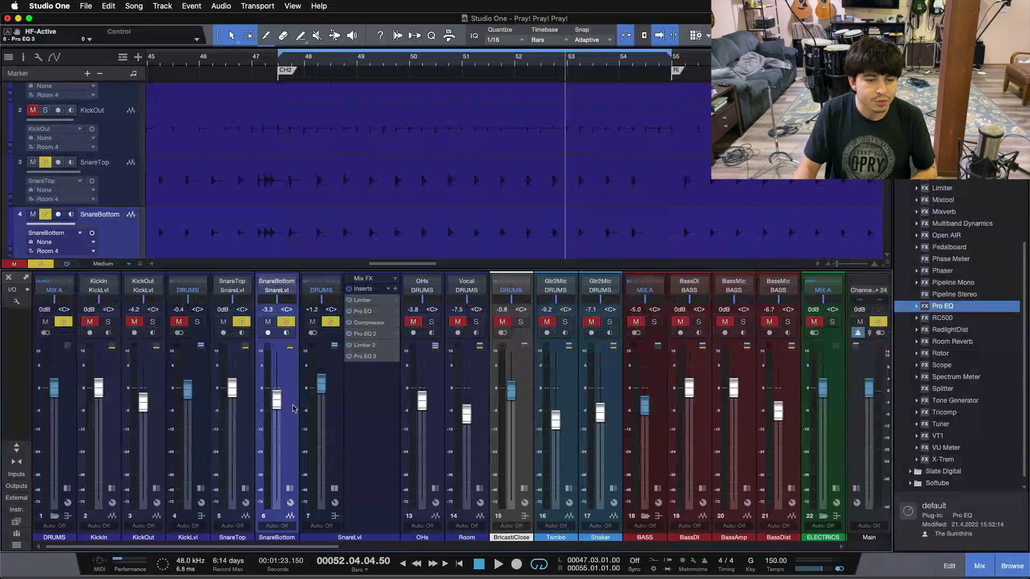
click(286, 322)
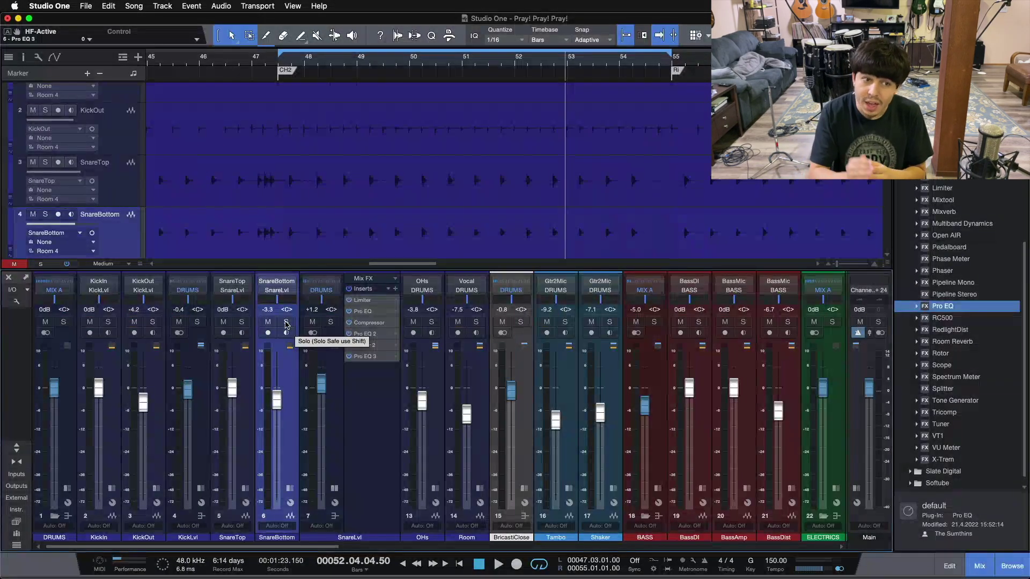
right_click(361, 357)
click(372, 460)
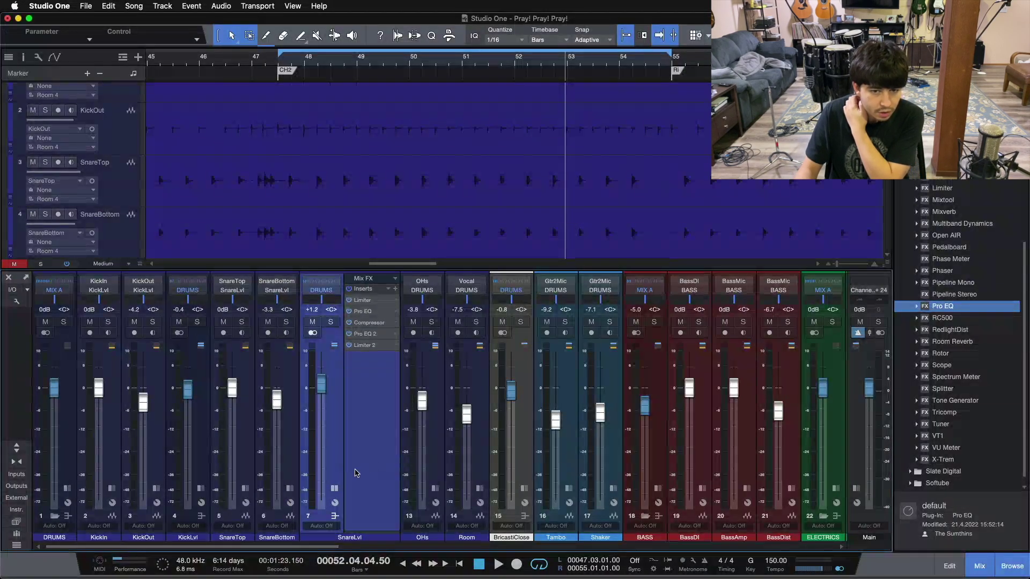
click(334, 487)
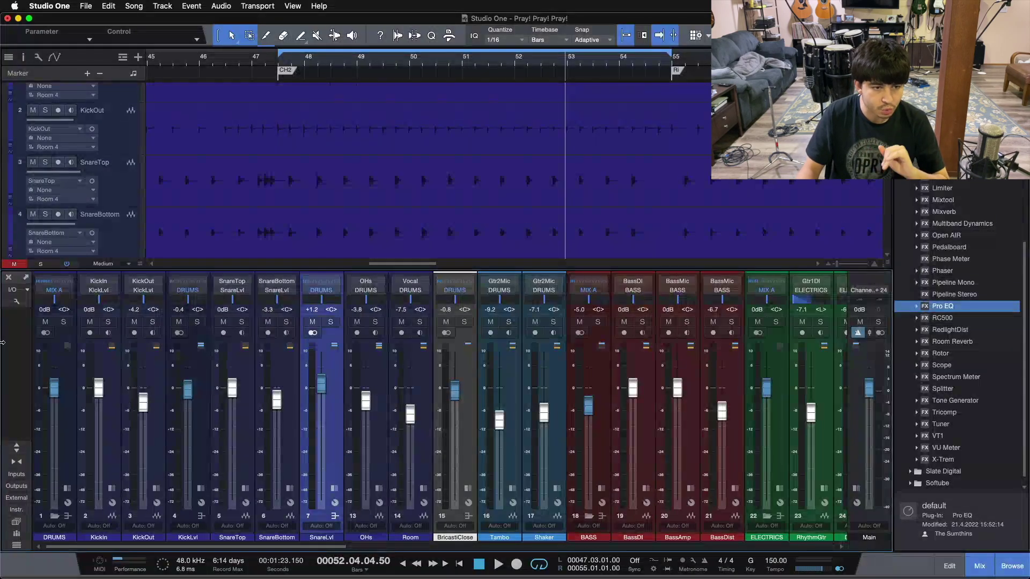
Solo the whole DRUMS bus with SnareBottom included and play the drums from the CH2 marker.
click(65, 321)
click(288, 323)
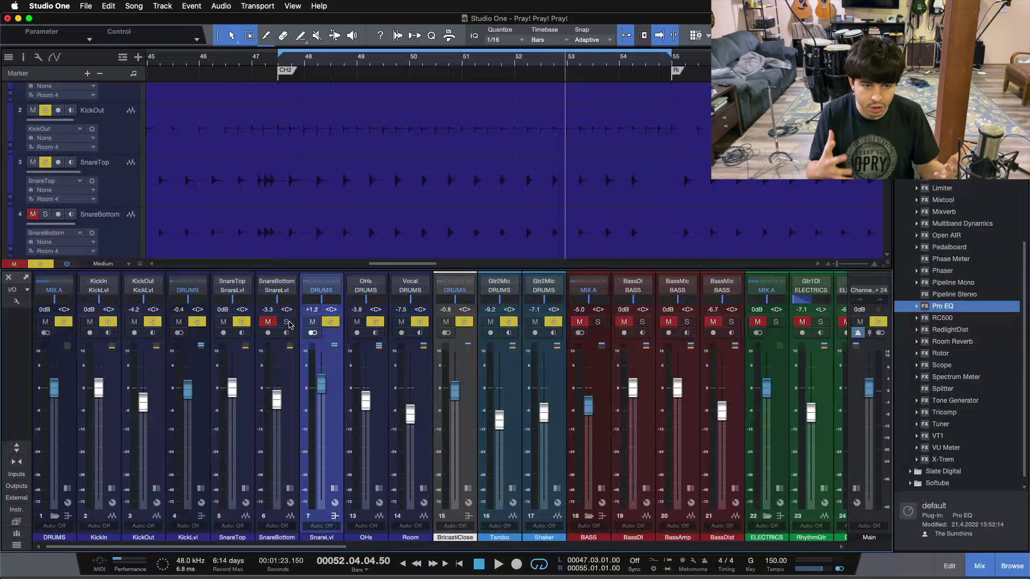
key(space)
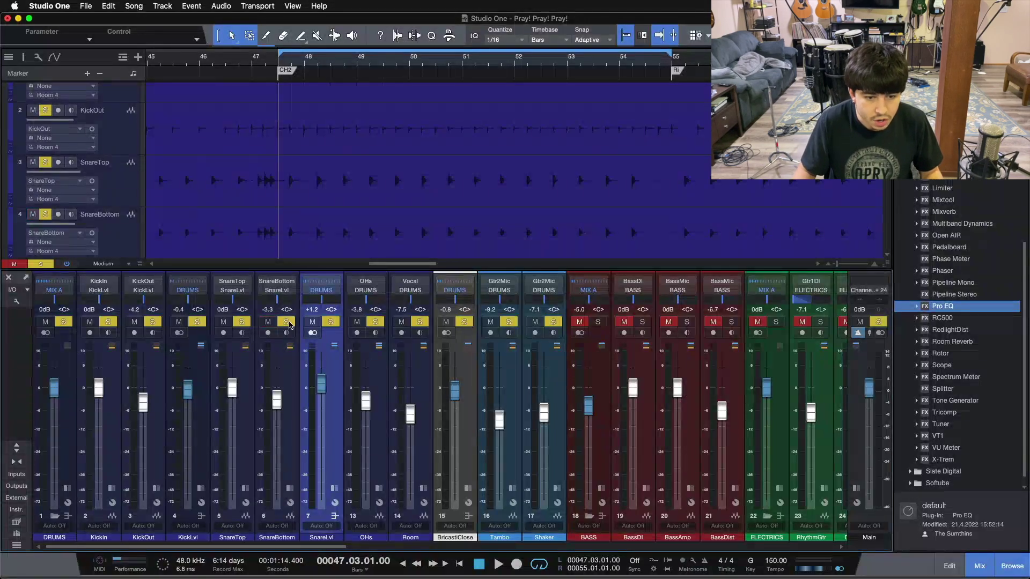
click(288, 322)
click(288, 322)
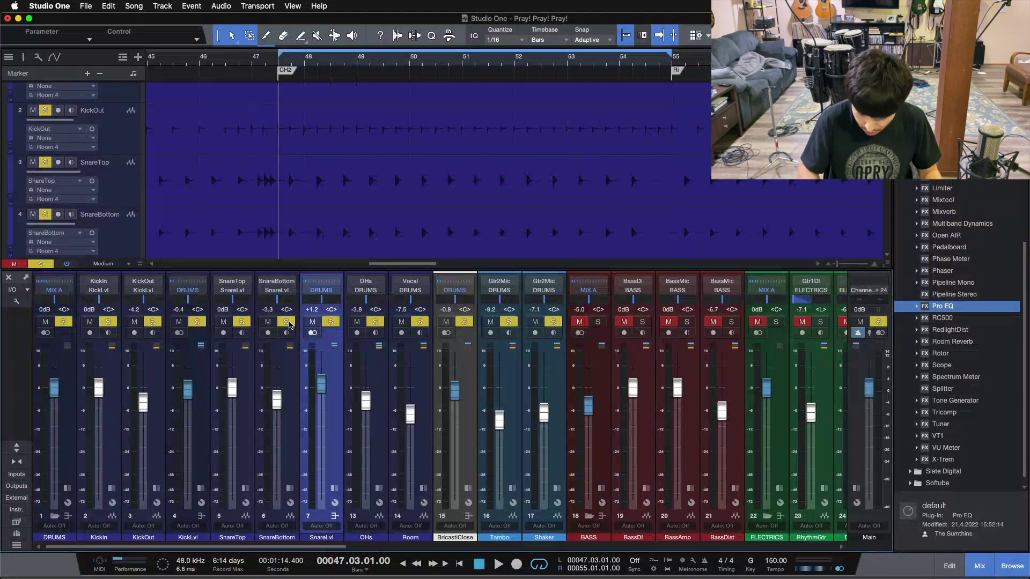
key(space)
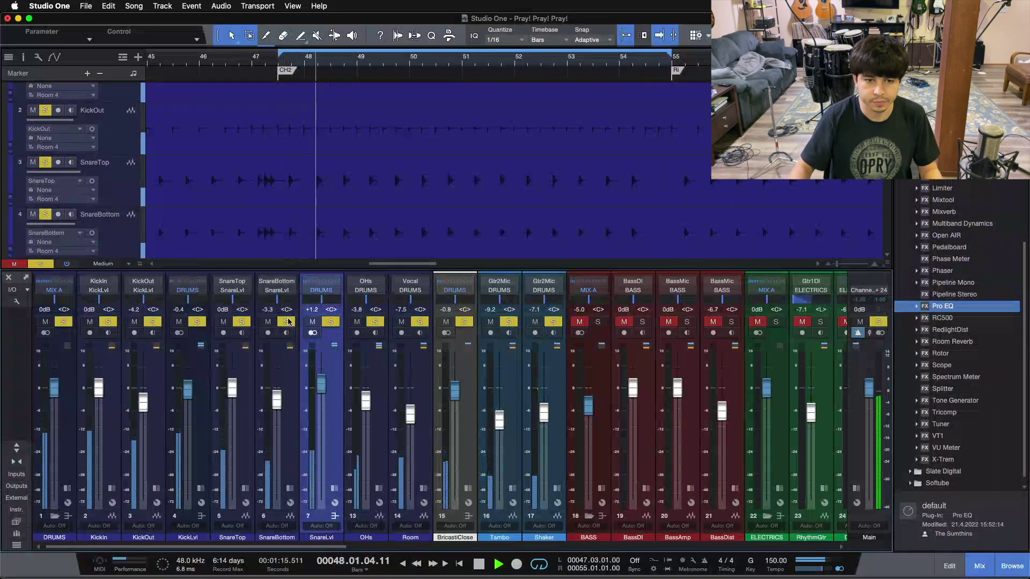
Mute Tambo and Shaker during playback and compare the drums with and without SnareBottom, ending with SnareBottom out of solo.
click(491, 322)
click(535, 321)
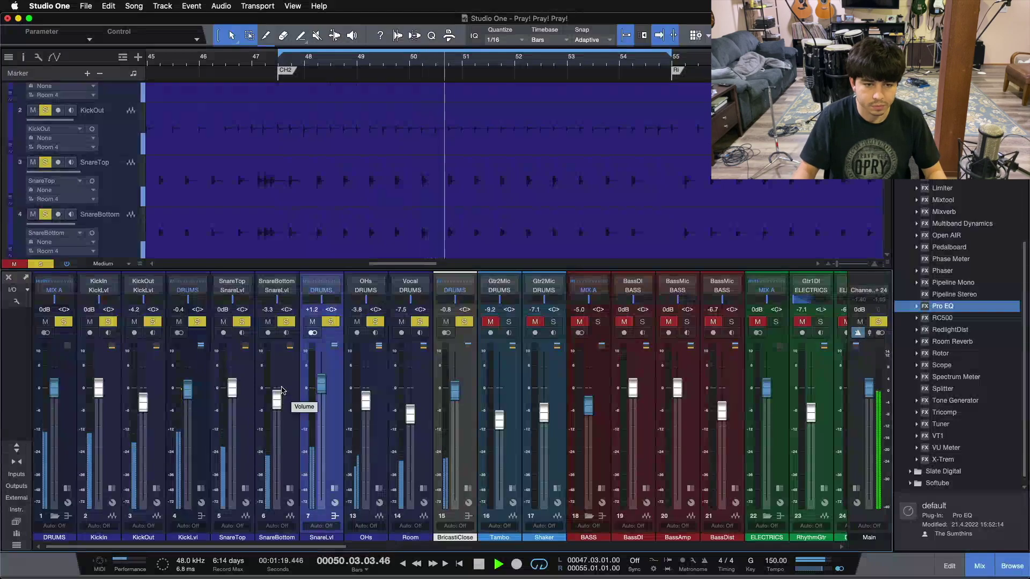
click(284, 322)
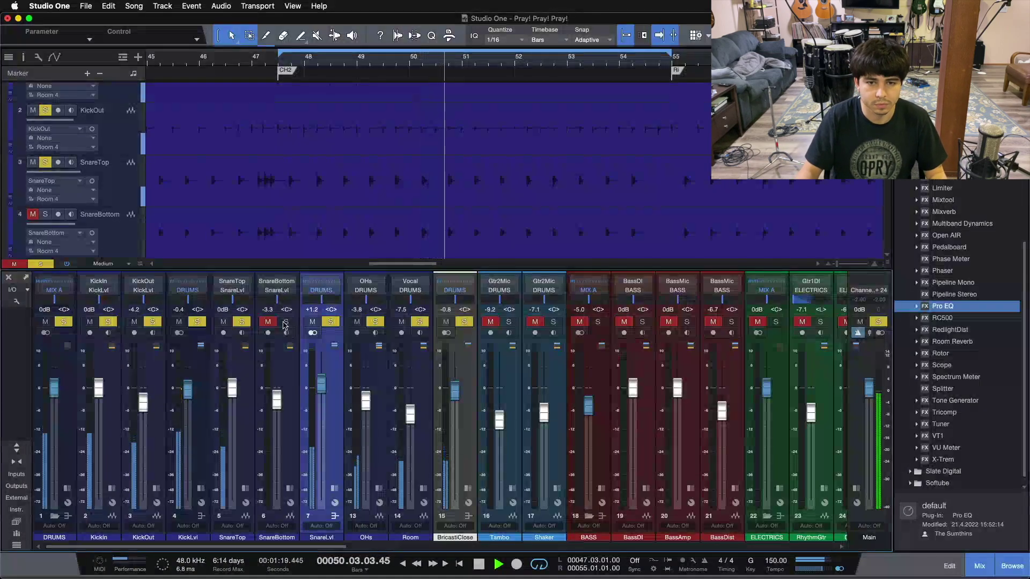
click(285, 322)
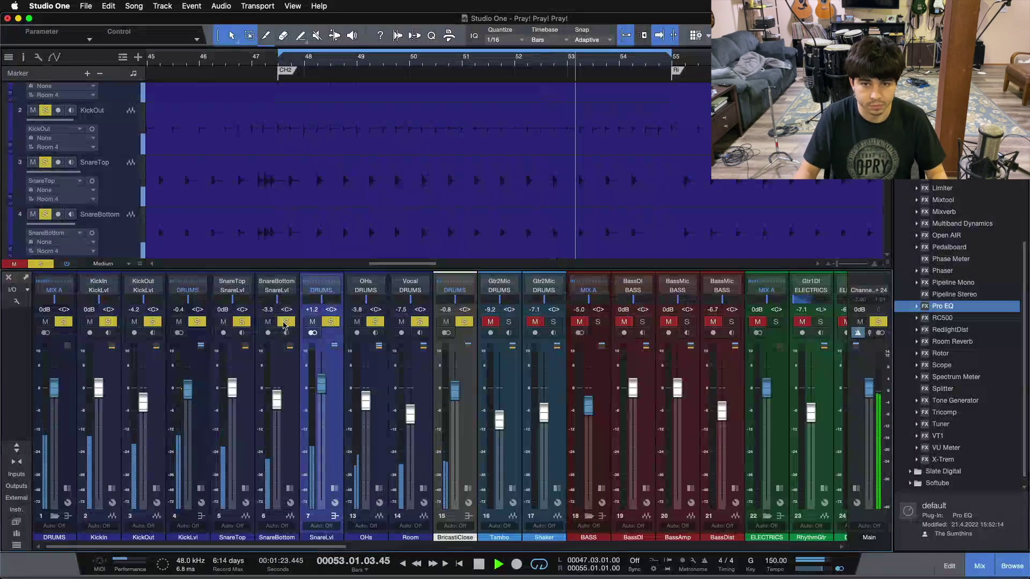
click(285, 322)
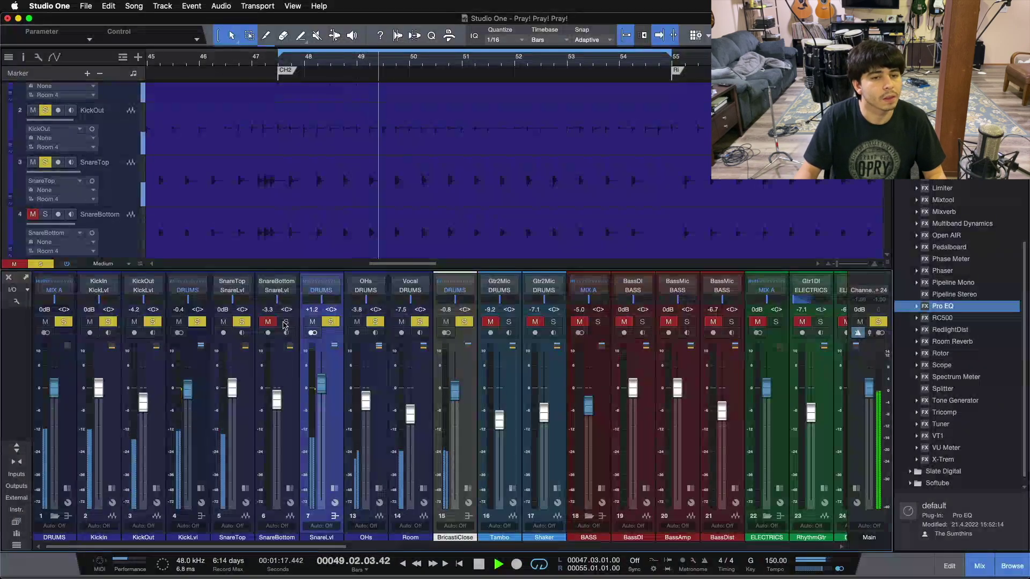
Bring SnareBottom back into the soloed drums until playback is stopped, and clear all solos.
click(285, 324)
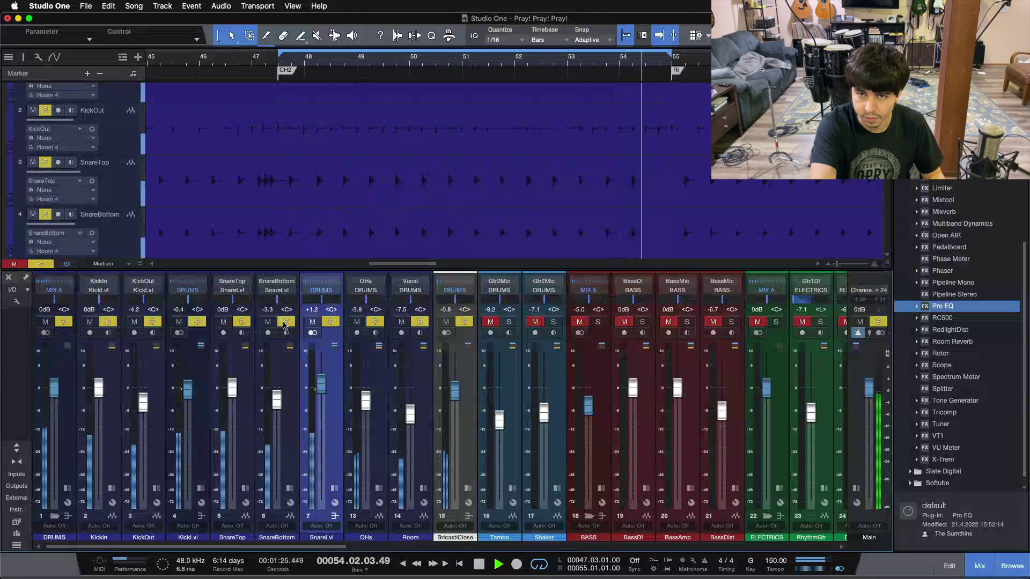
key(space)
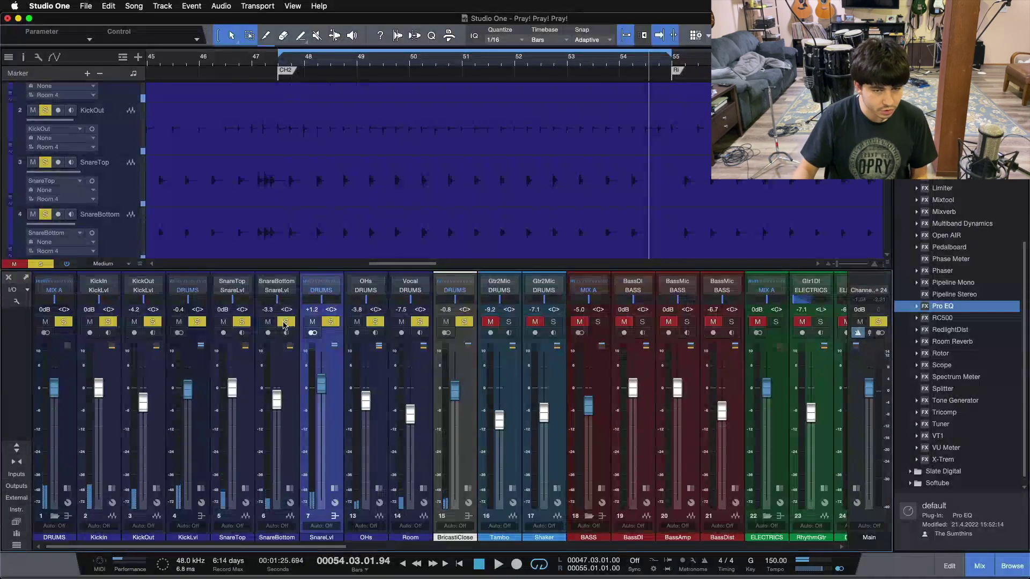
click(288, 392)
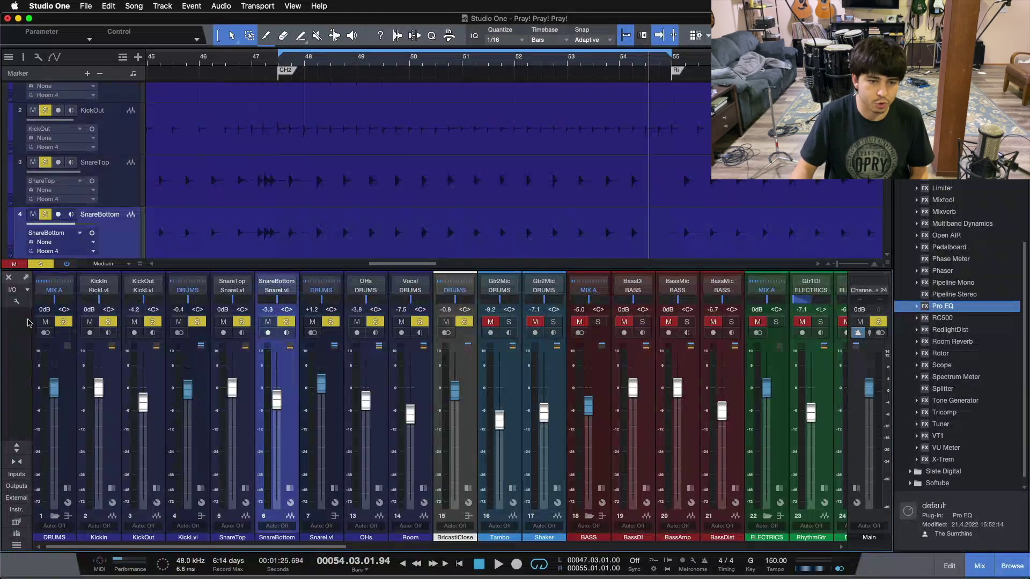
click(195, 427)
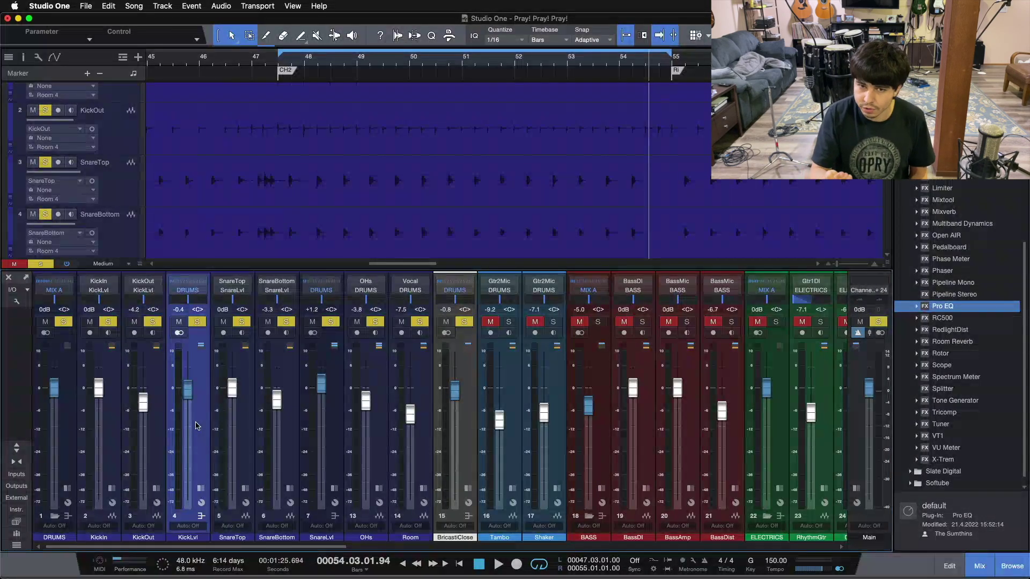
key(shift+s)
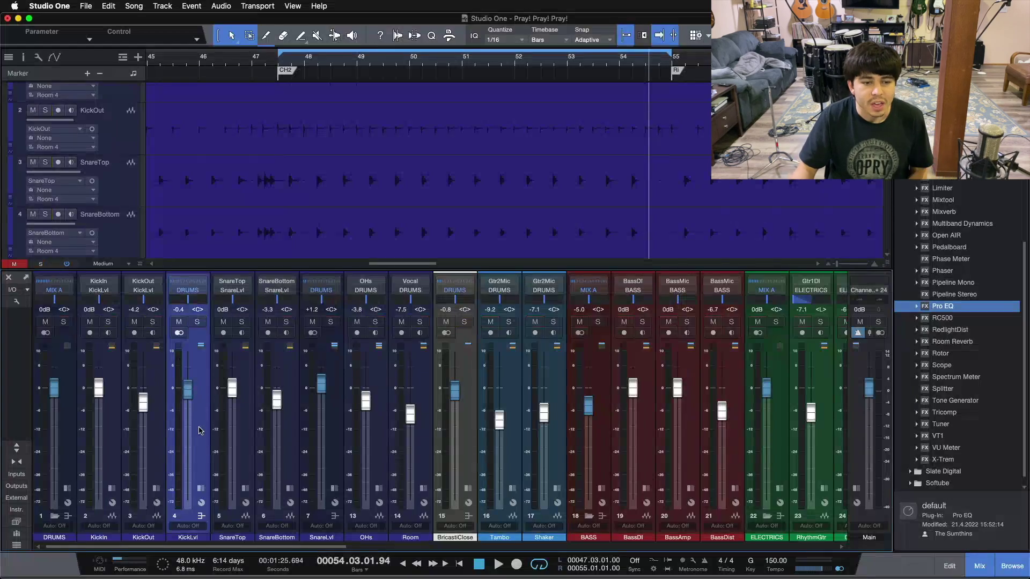
Play the full mix from the CH2 marker and compare it with SnareBottom muted and unmuted several times, stopping with it unmuted.
click(268, 323)
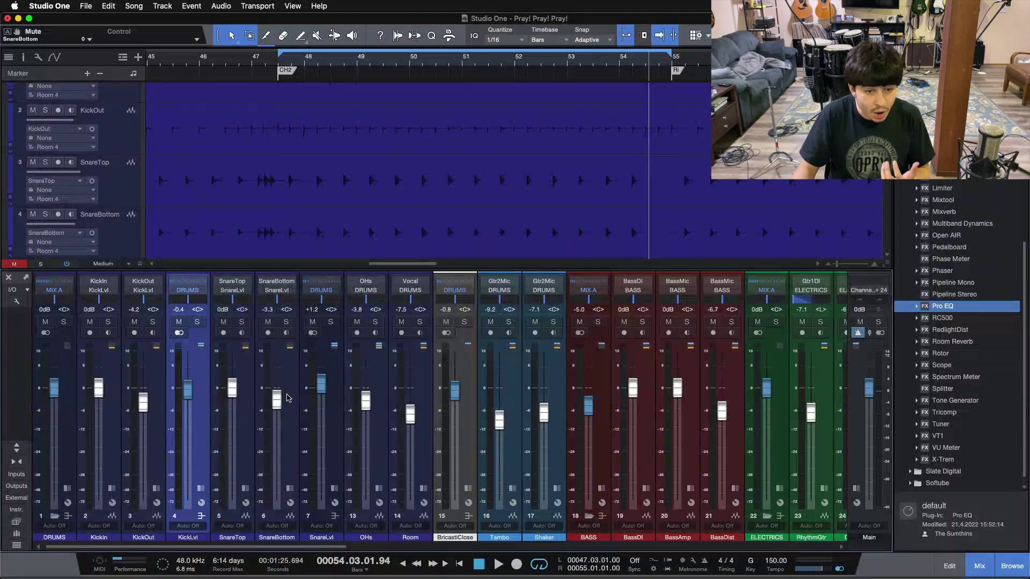
key(space)
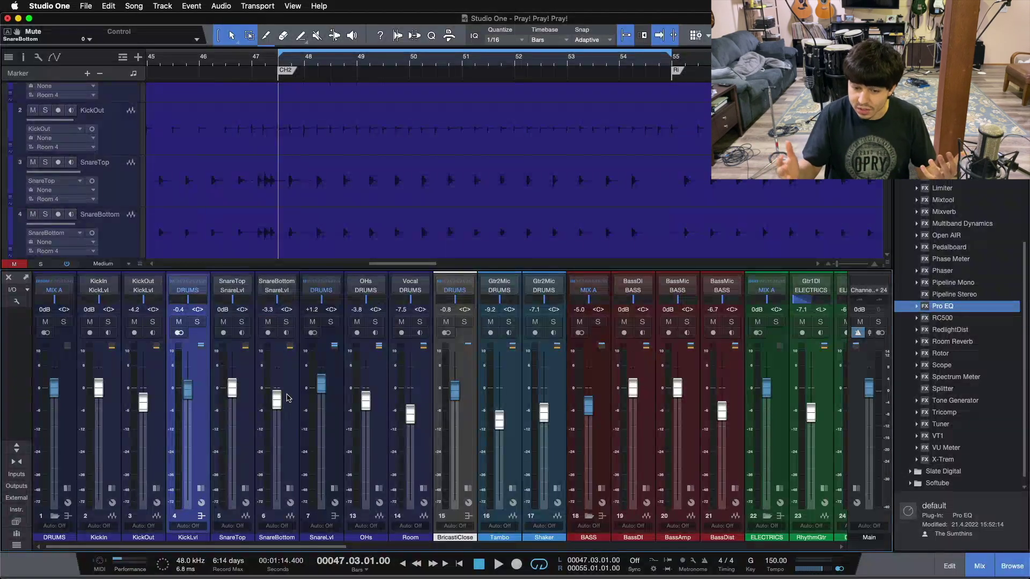
key(space)
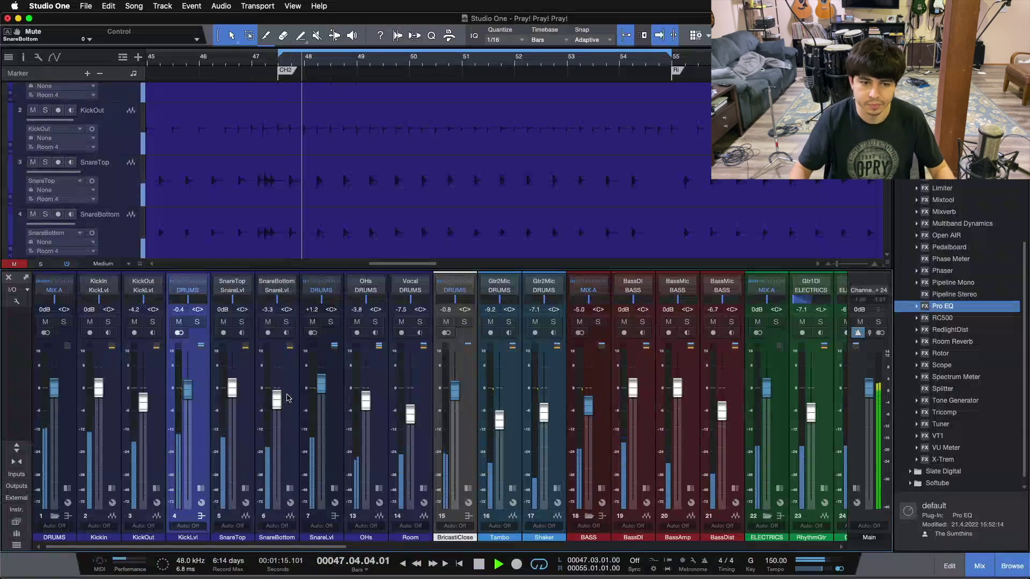
click(268, 322)
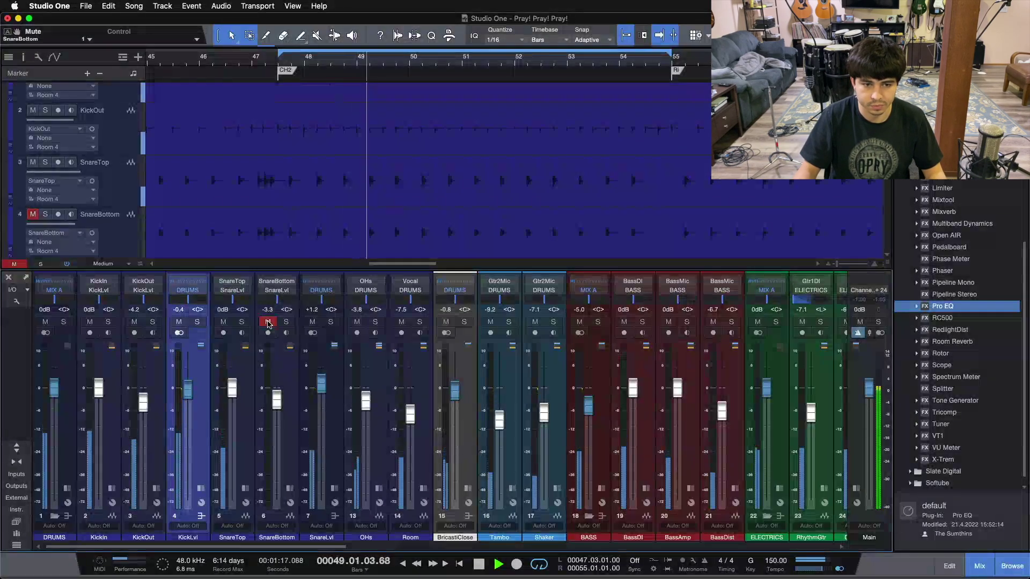
click(268, 322)
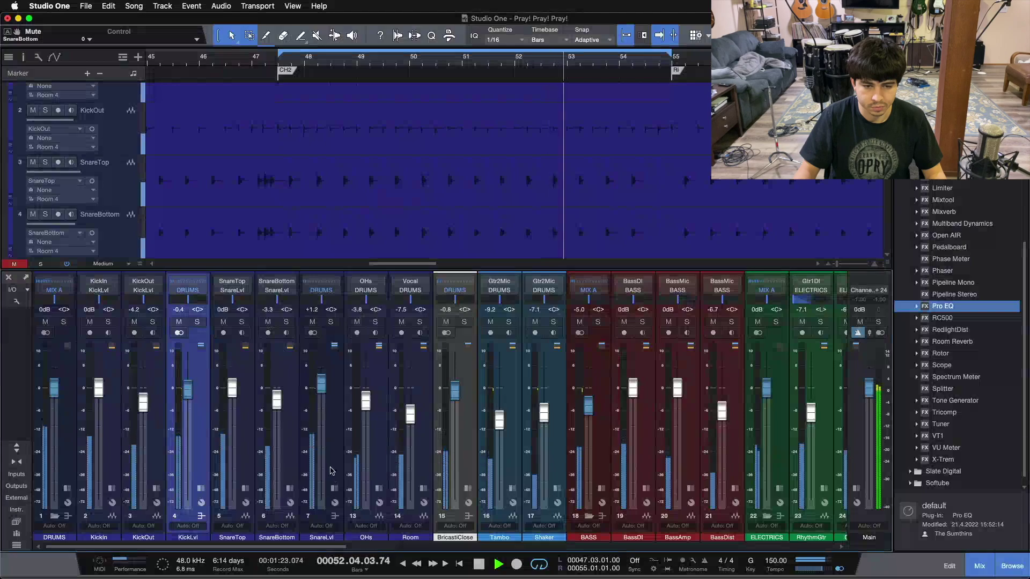
click(268, 322)
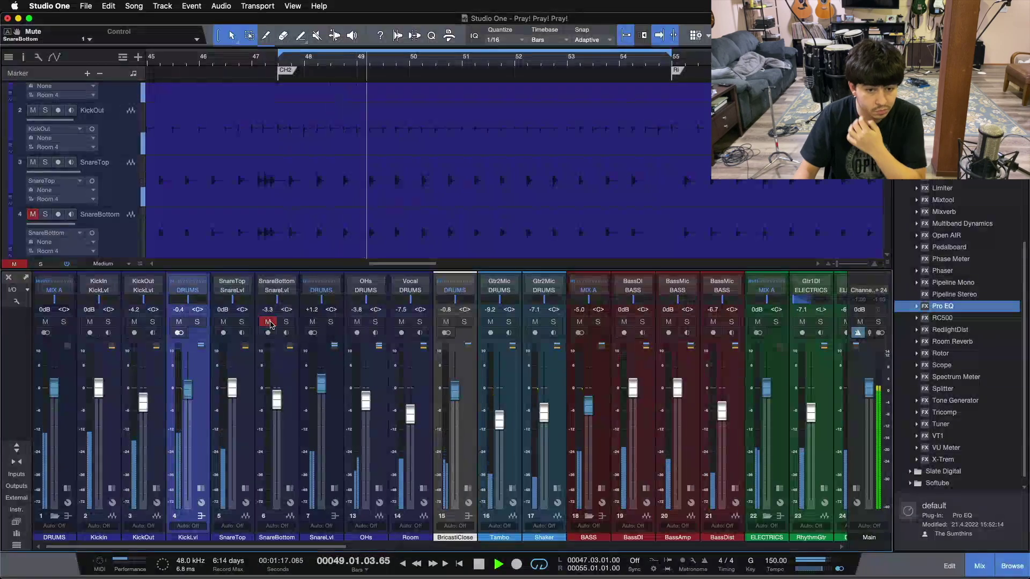
click(268, 322)
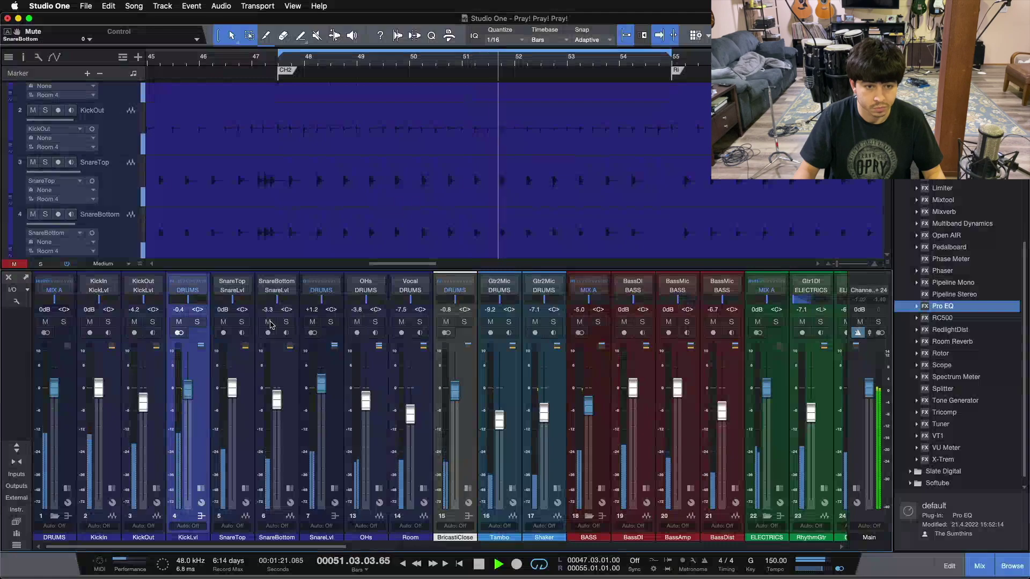
click(268, 322)
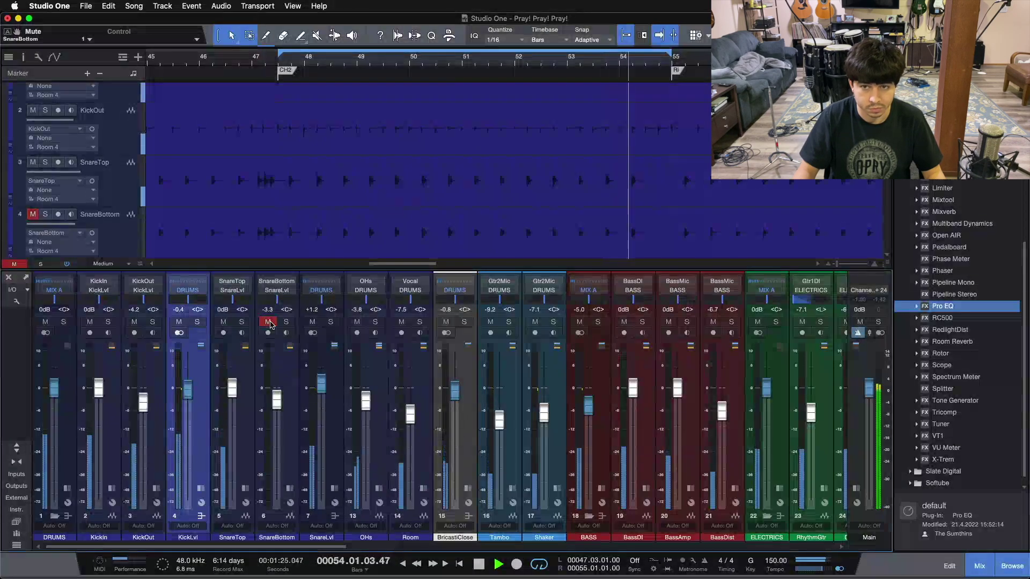
click(268, 322)
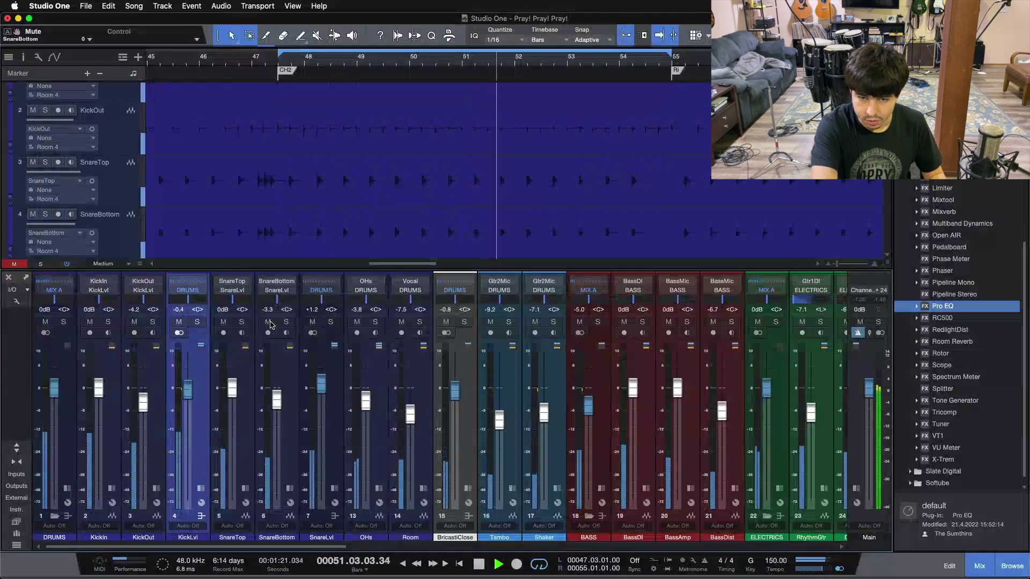
key(space)
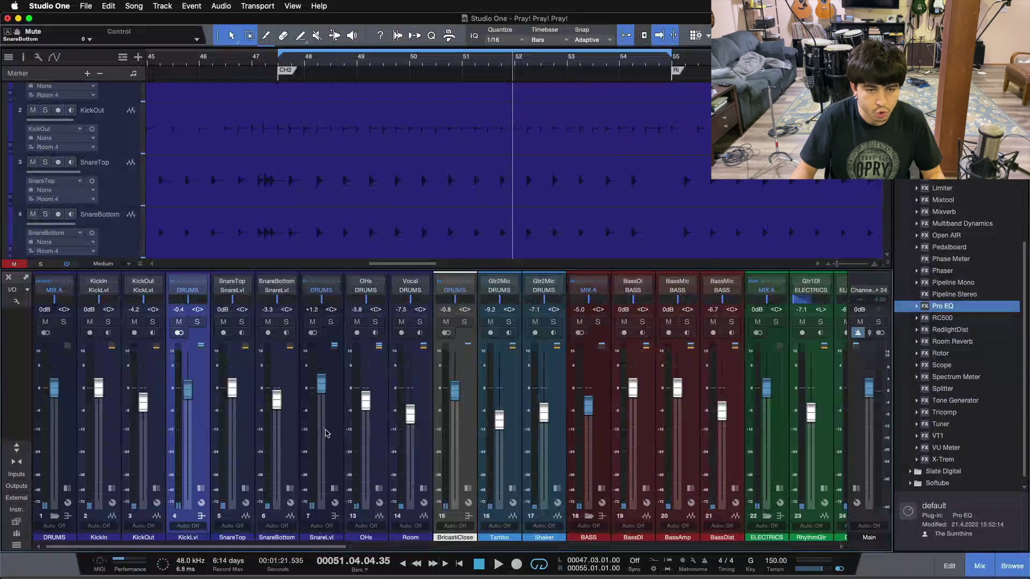
Toggle the SnareBottom mute on and off with playback stopped, and select the SnareBottom channel.
click(268, 323)
click(267, 323)
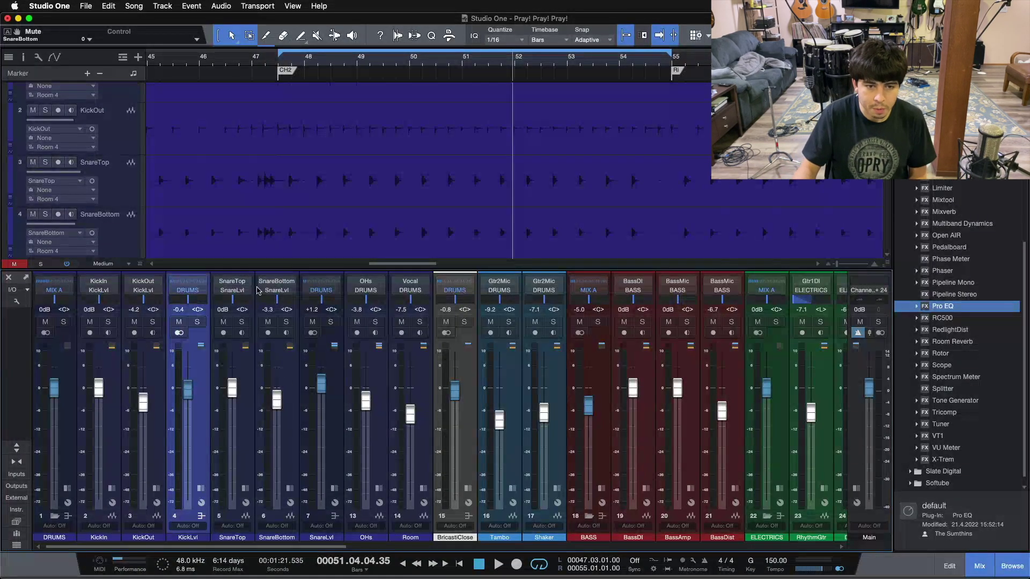
click(288, 377)
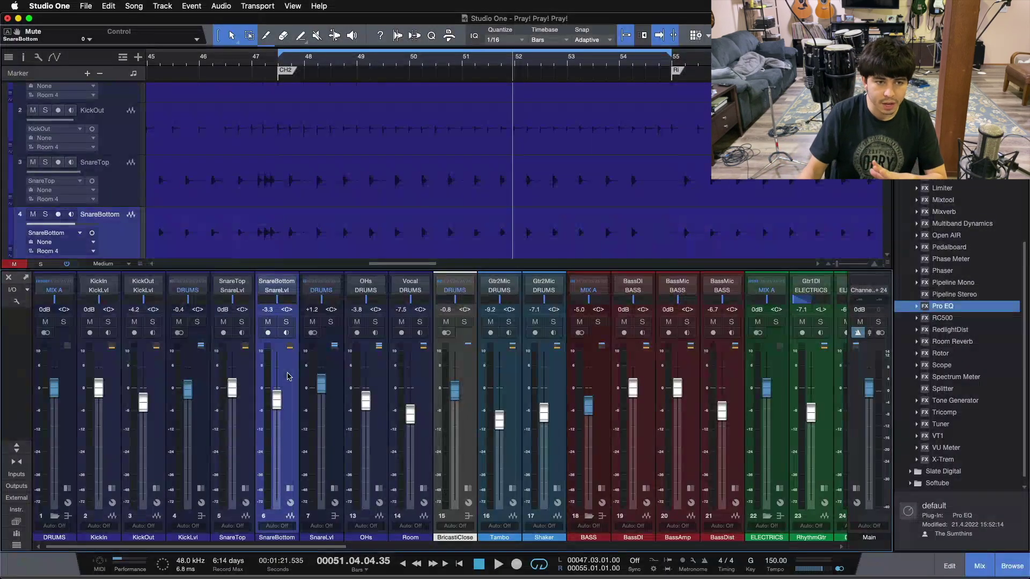